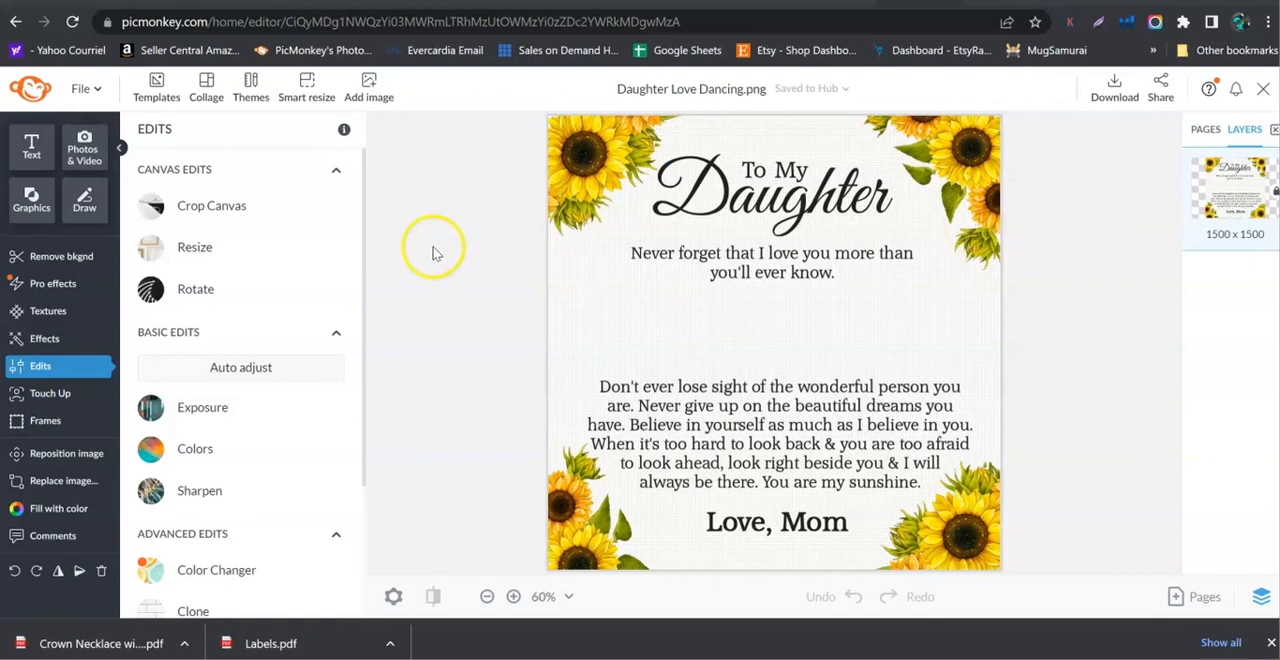
# Check the card image's pixel dimensions and the print size and DPI it would download at.
pyautogui.click(200, 249)
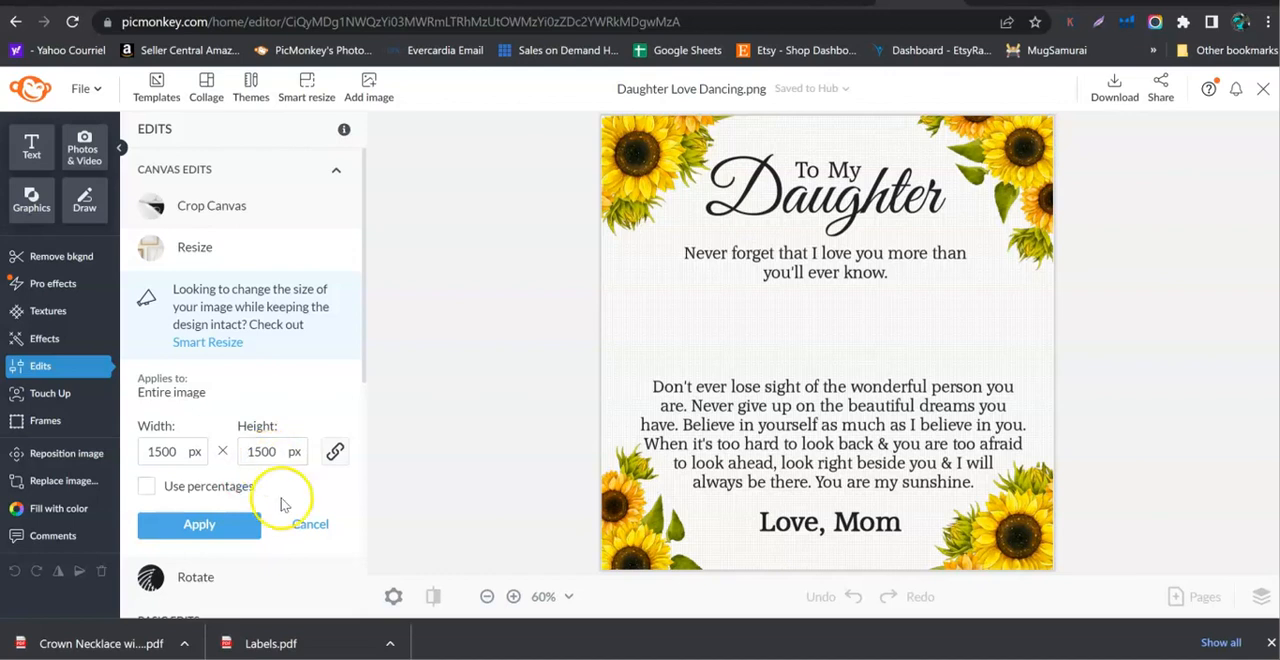
pyautogui.click(310, 524)
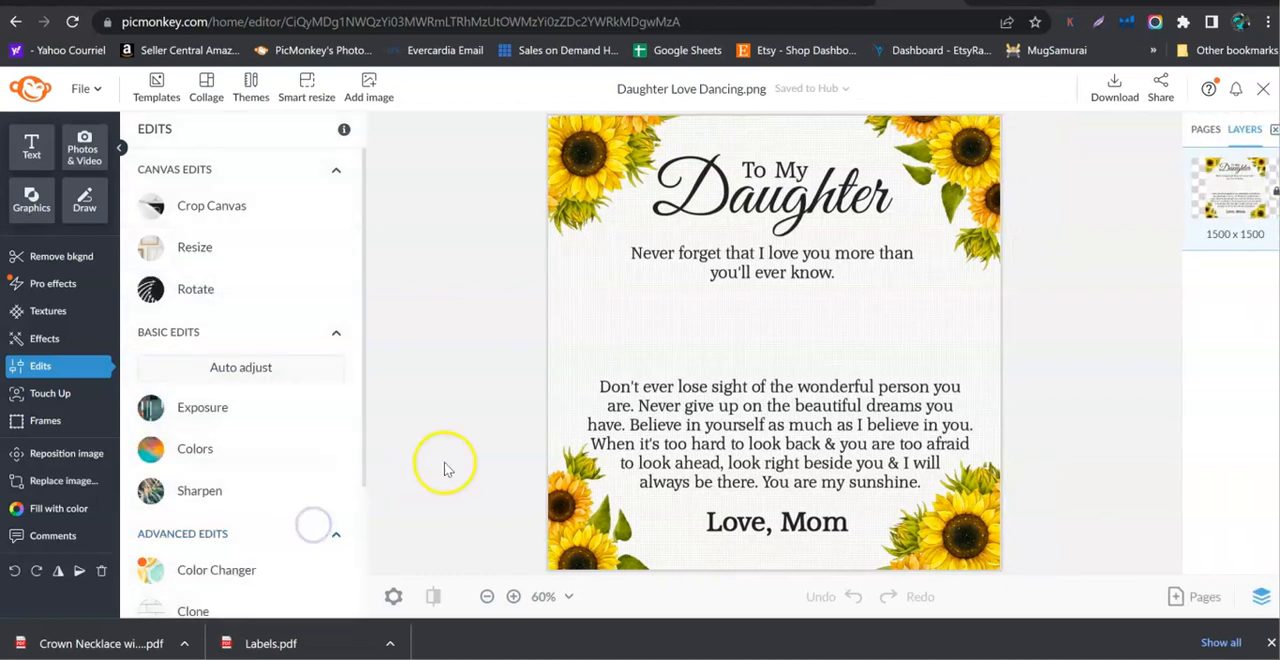
pyautogui.click(1114, 88)
pyautogui.click(1203, 170)
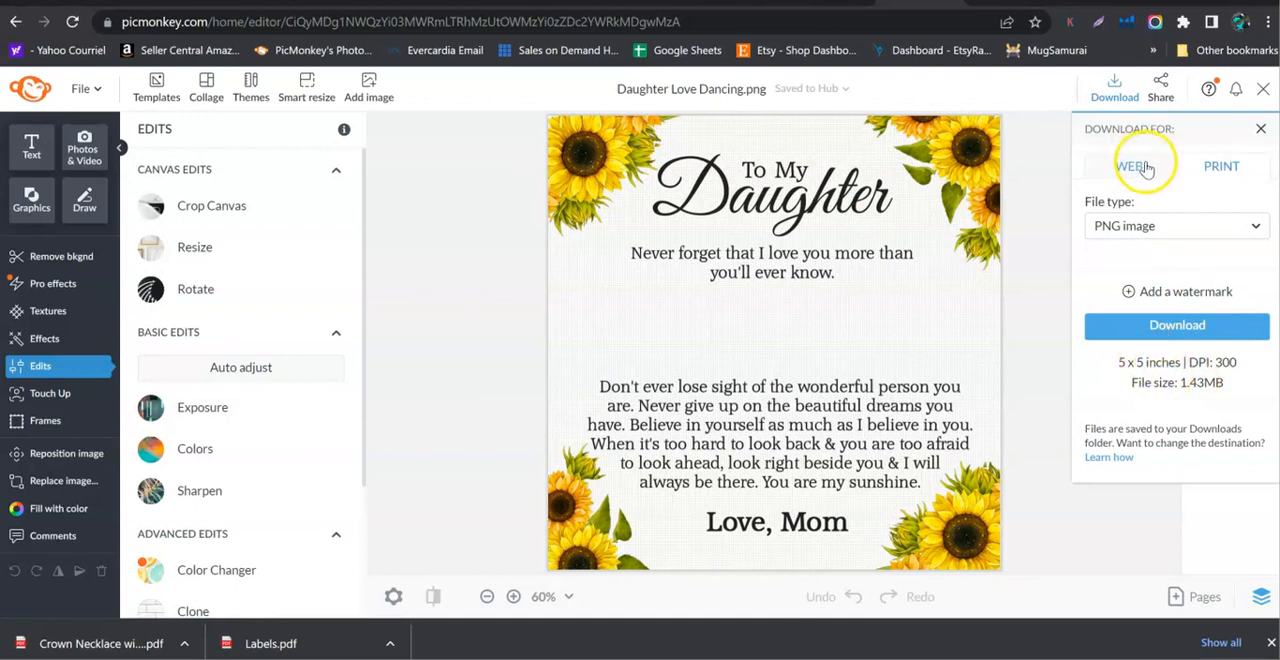
pyautogui.click(1260, 128)
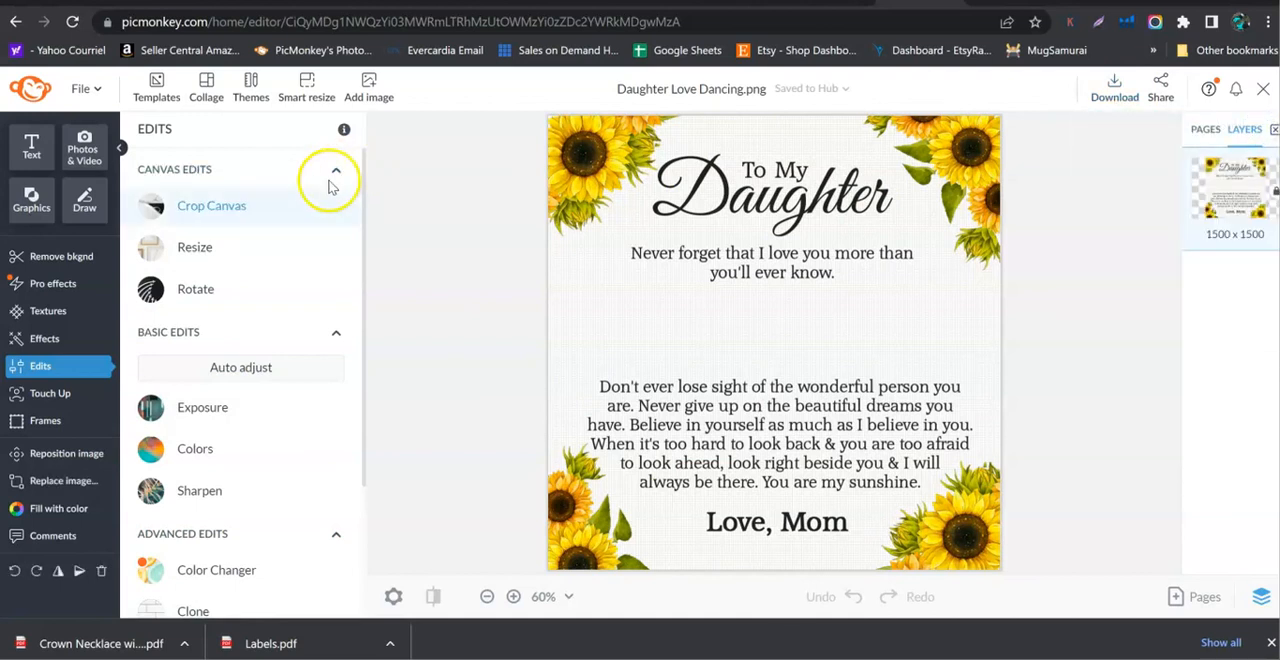
# Resize the entire card image to 1080 x 1080 px.
pyautogui.click(177, 249)
pyautogui.doubleClick(180, 451)
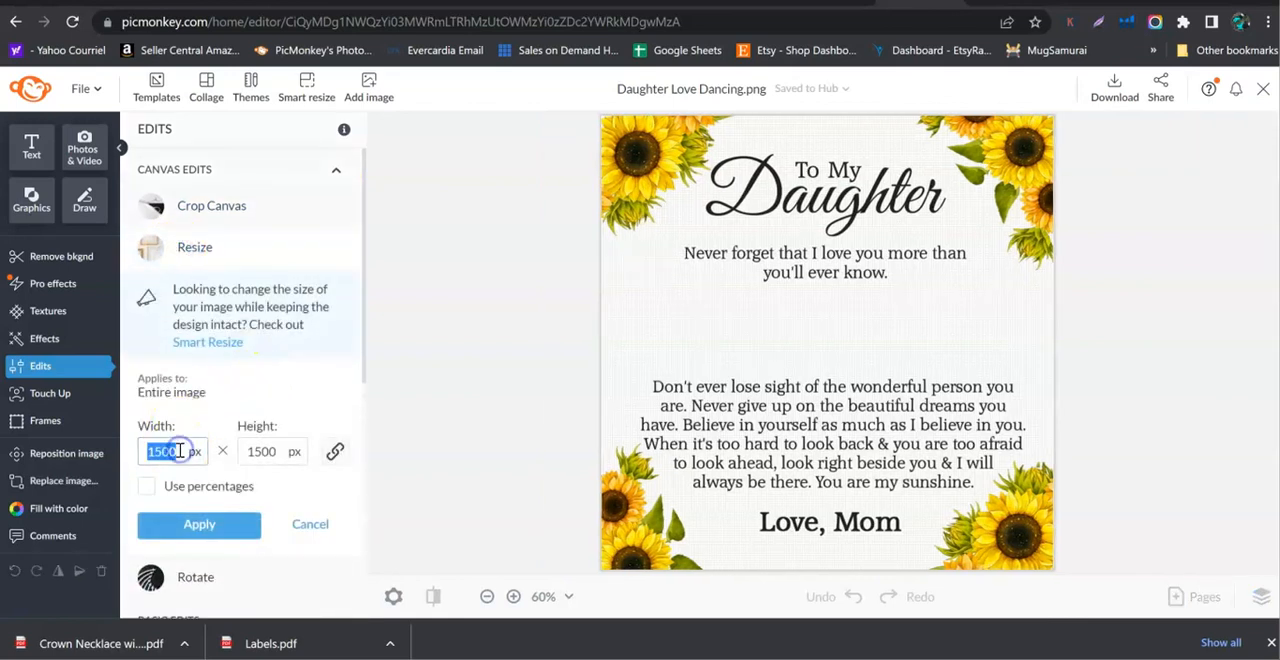
pyautogui.write('1080')
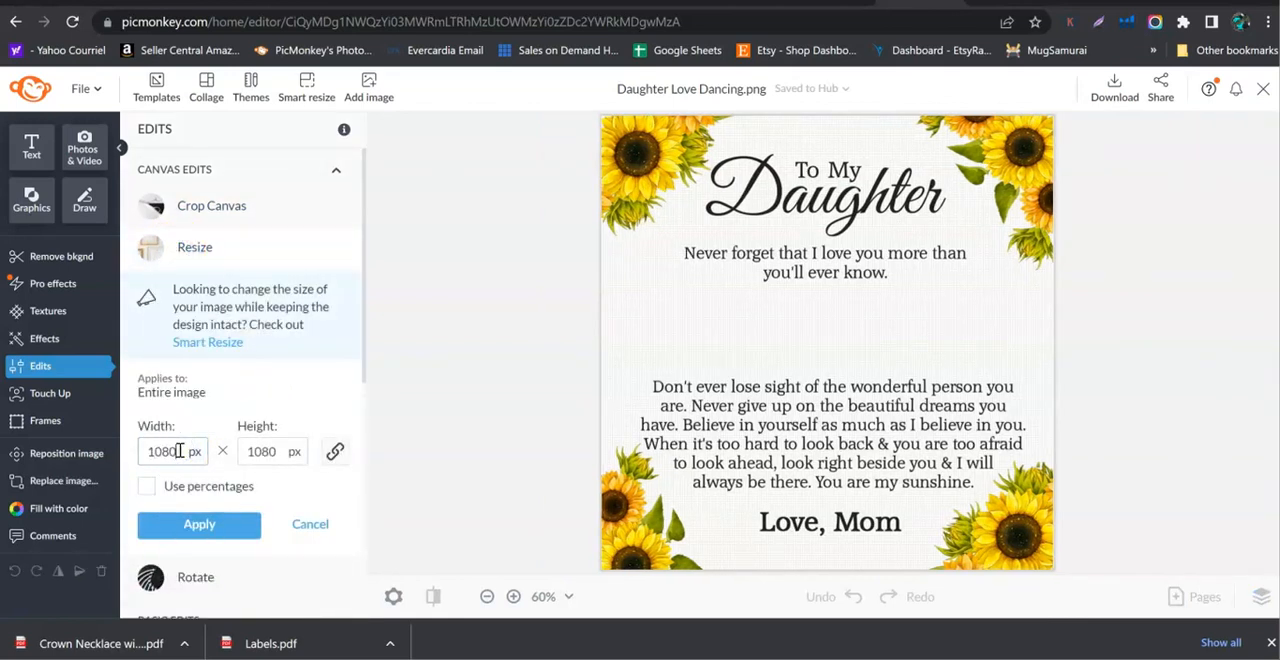
pyautogui.click(306, 458)
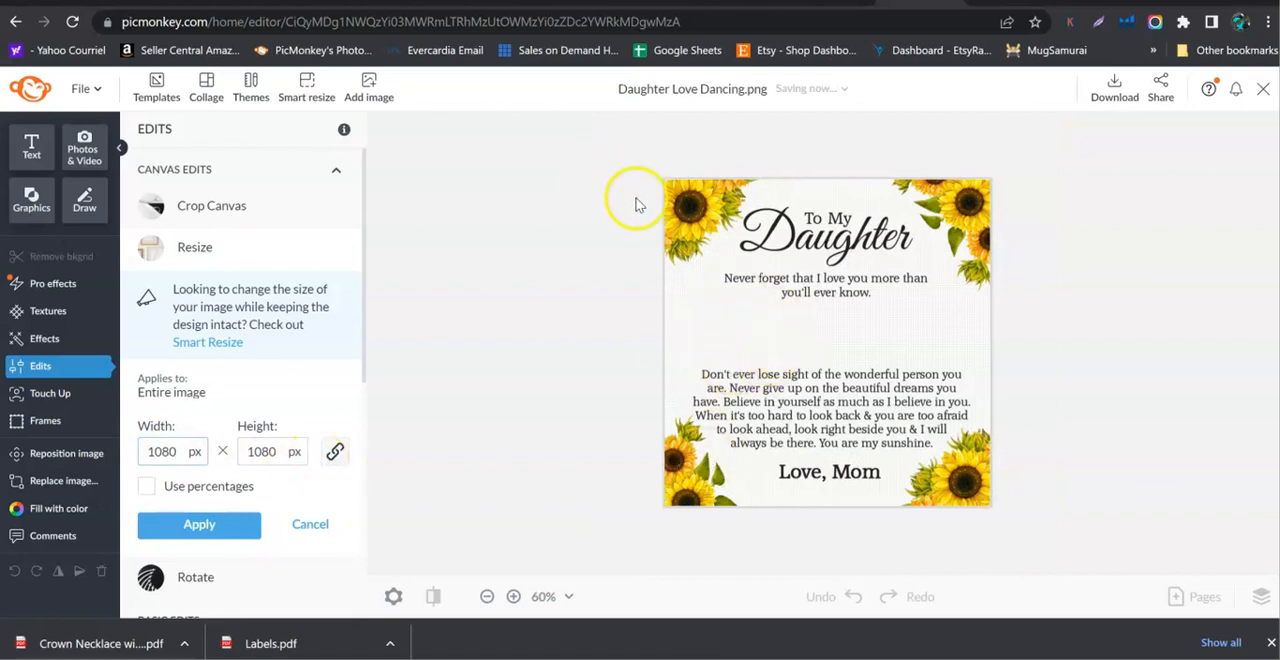
pyautogui.click(200, 524)
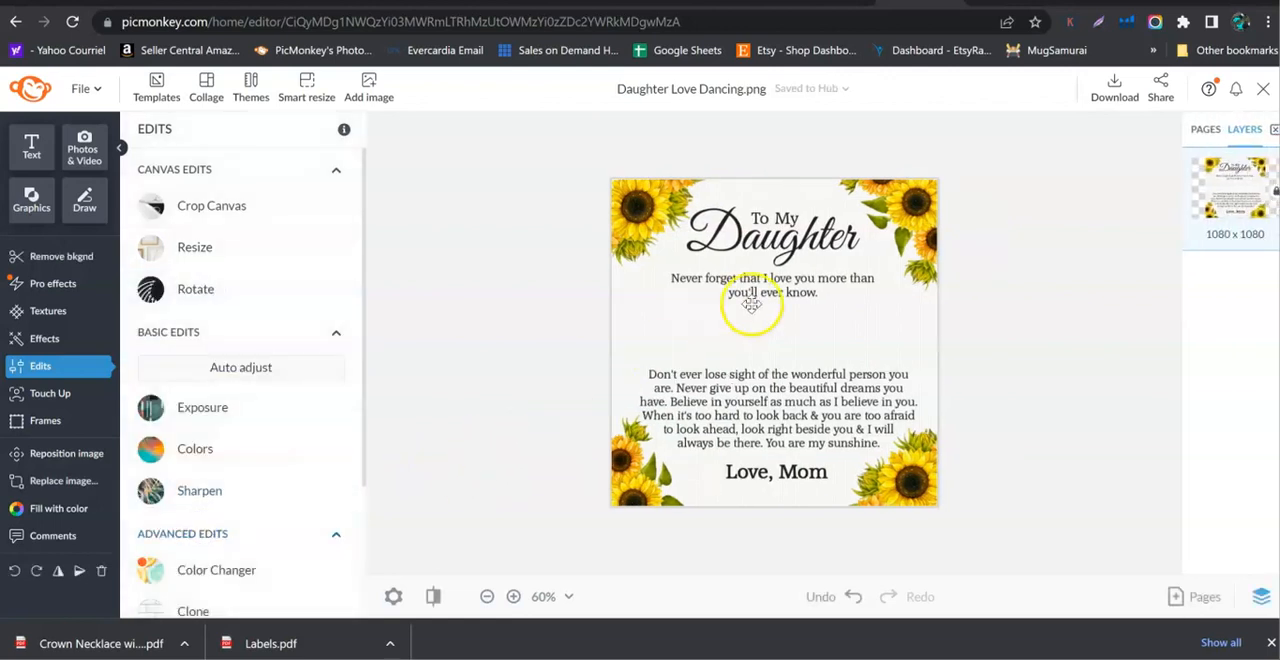
# Inspect the resized card's sharpness and download it for print as a PNG image.
pyautogui.scroll(3, 710, 320)
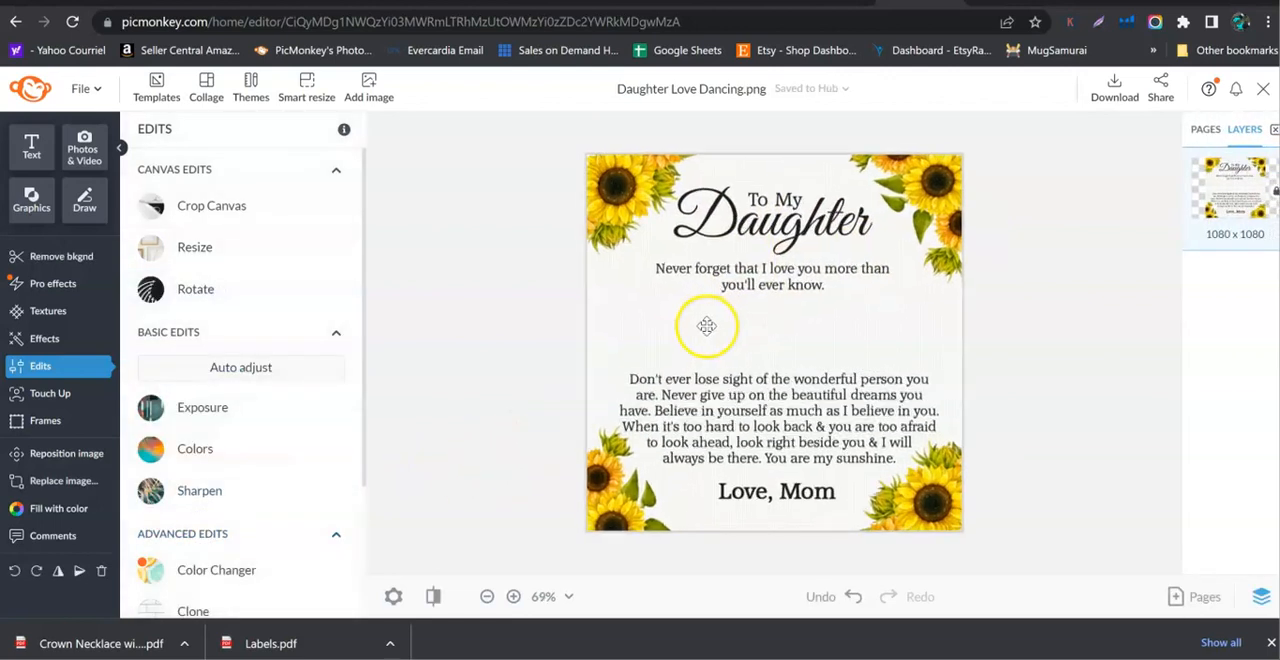
pyautogui.scroll(1, 696, 315)
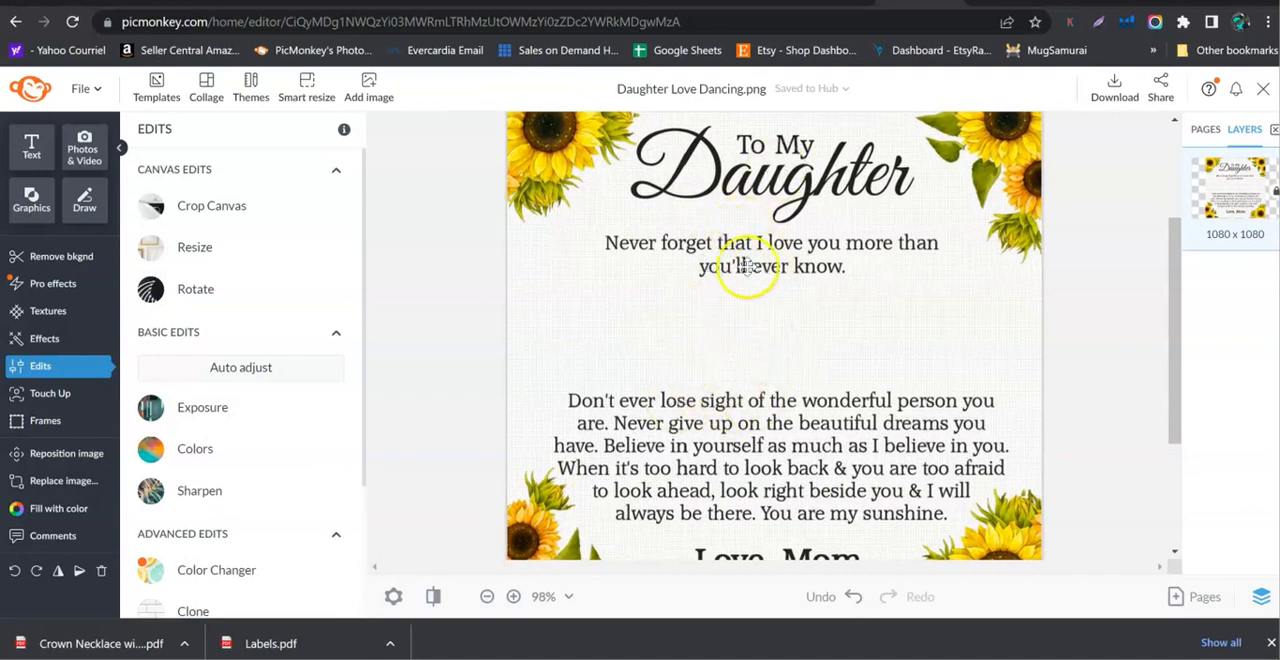
pyautogui.scroll(-1, 869, 328)
pyautogui.scroll(-1, 828, 324)
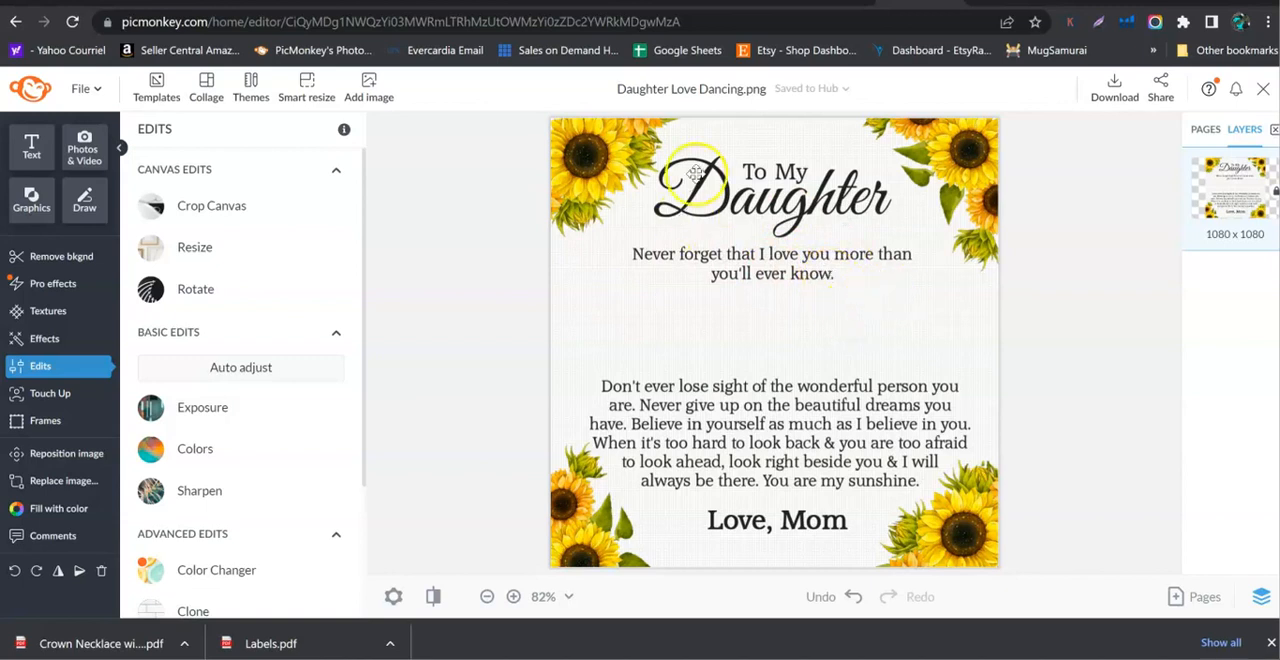
pyautogui.scroll(1, 778, 216)
pyautogui.scroll(-1, 778, 216)
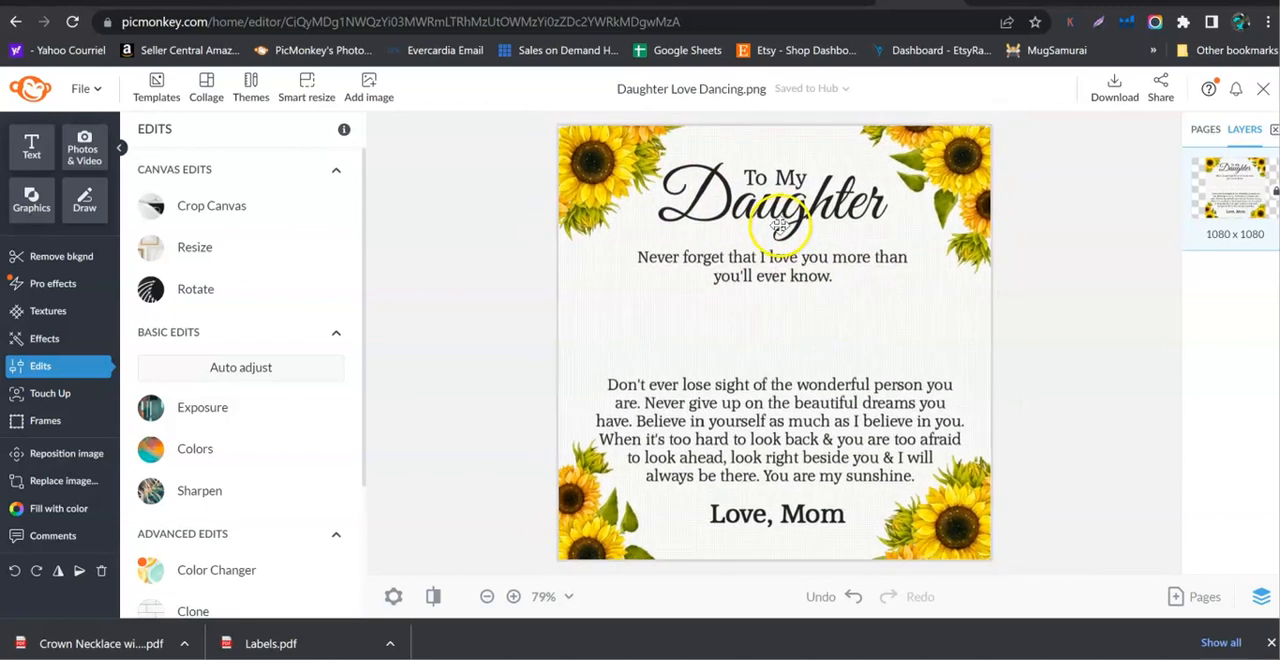
pyautogui.click(1119, 84)
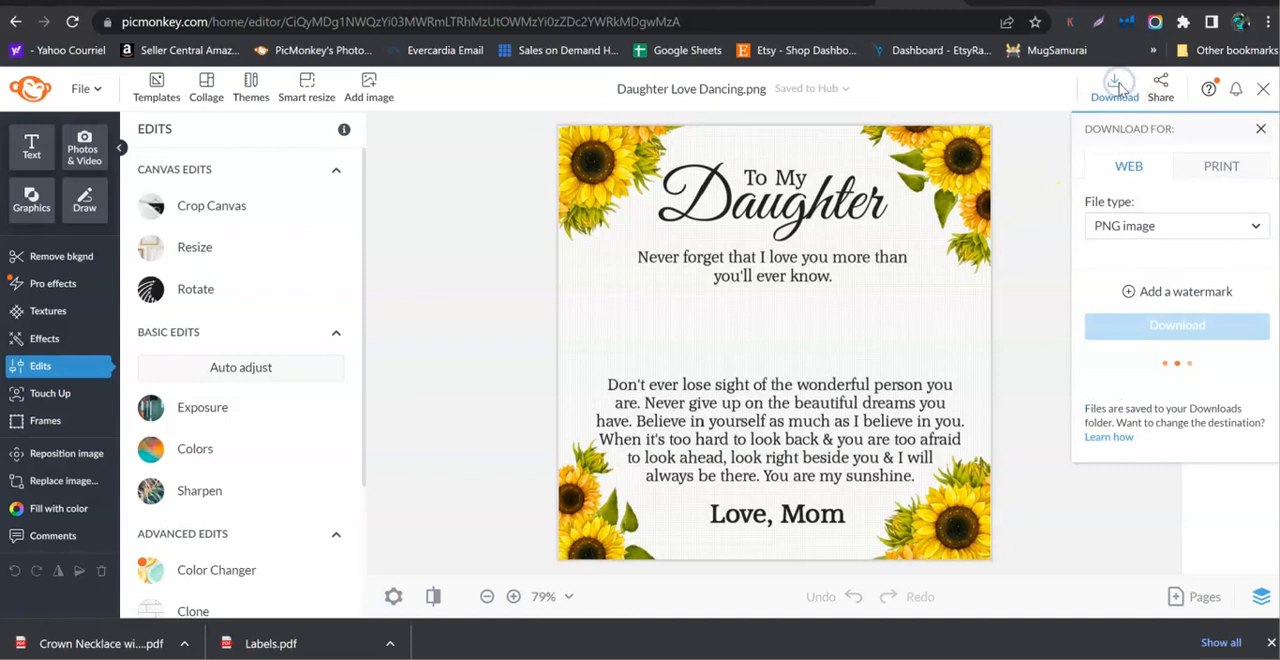
pyautogui.click(1224, 168)
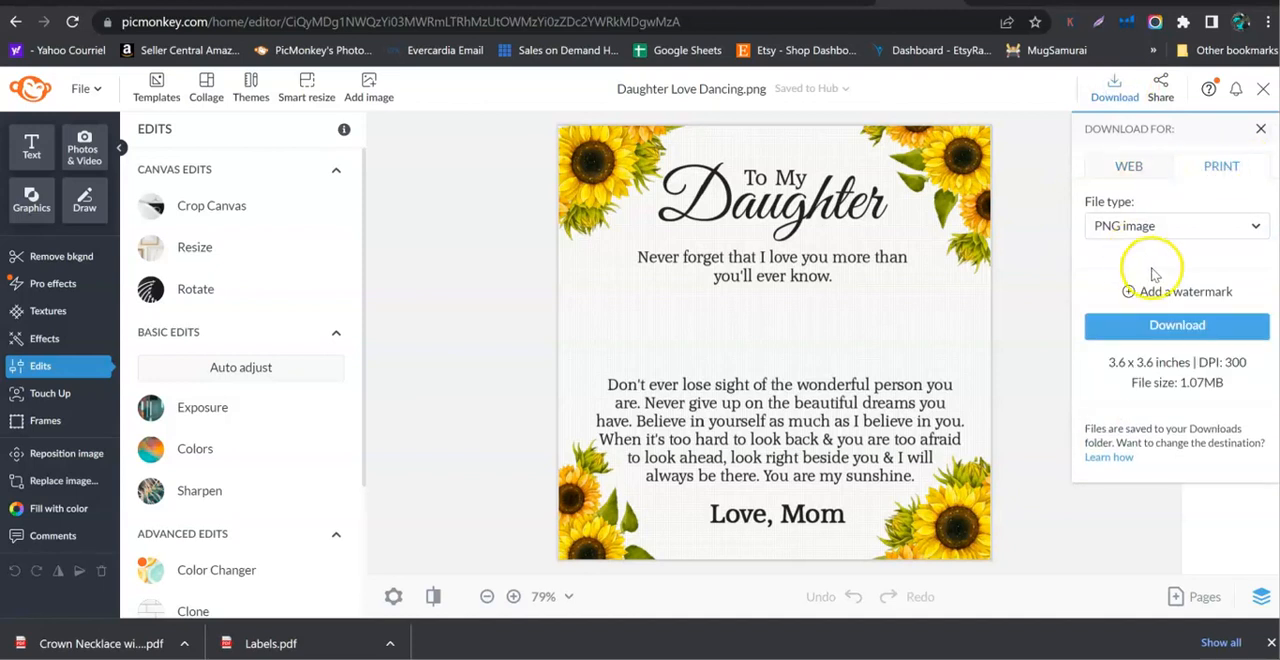
pyautogui.click(1175, 330)
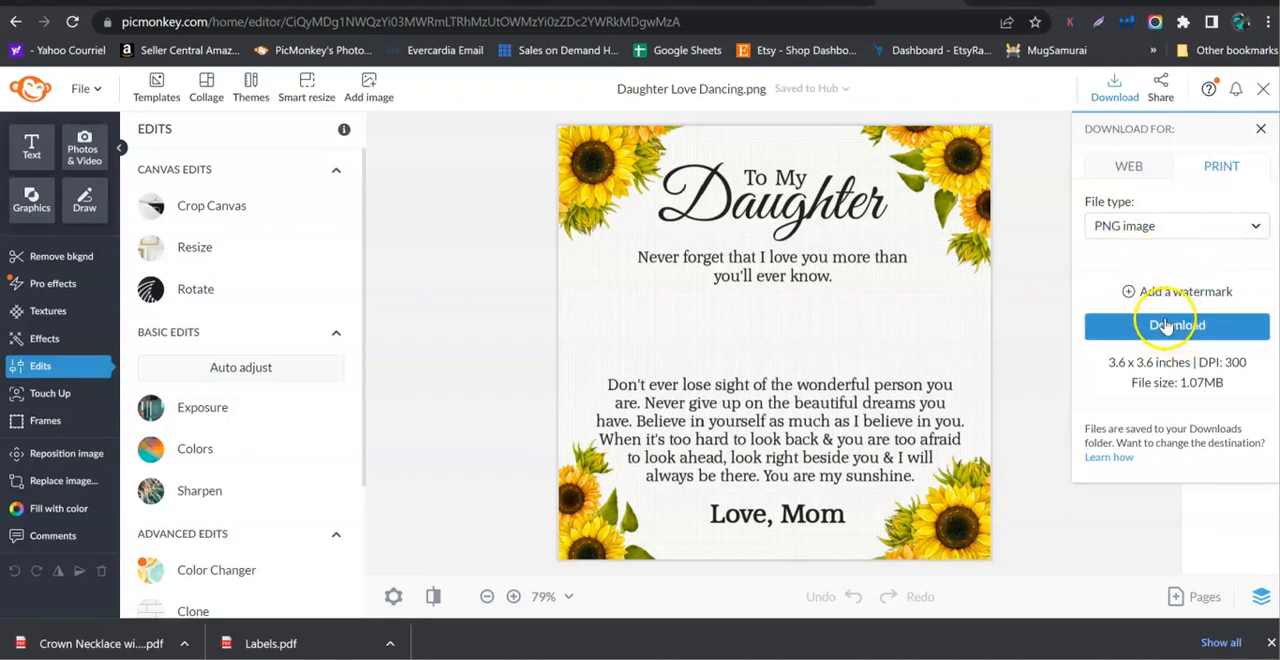
pyautogui.click(1160, 336)
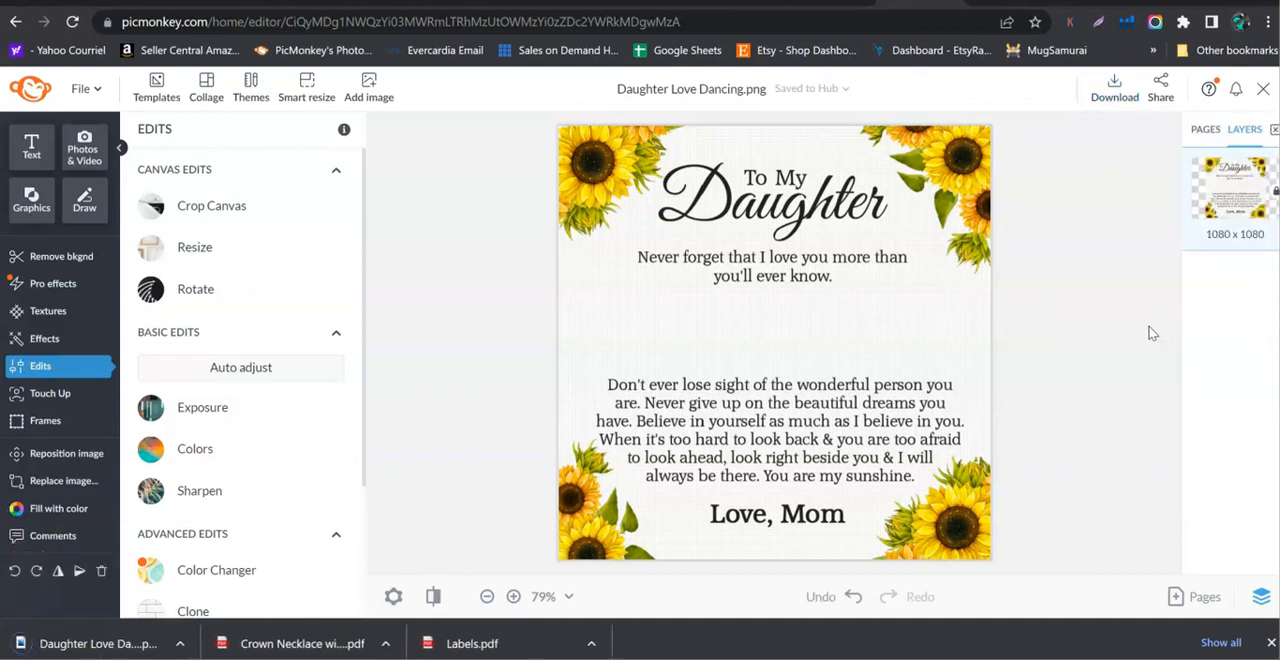
# Switch to the GearBubble Drop Ship dashboard and start a new FBA order.
pyautogui.click(740, 302)
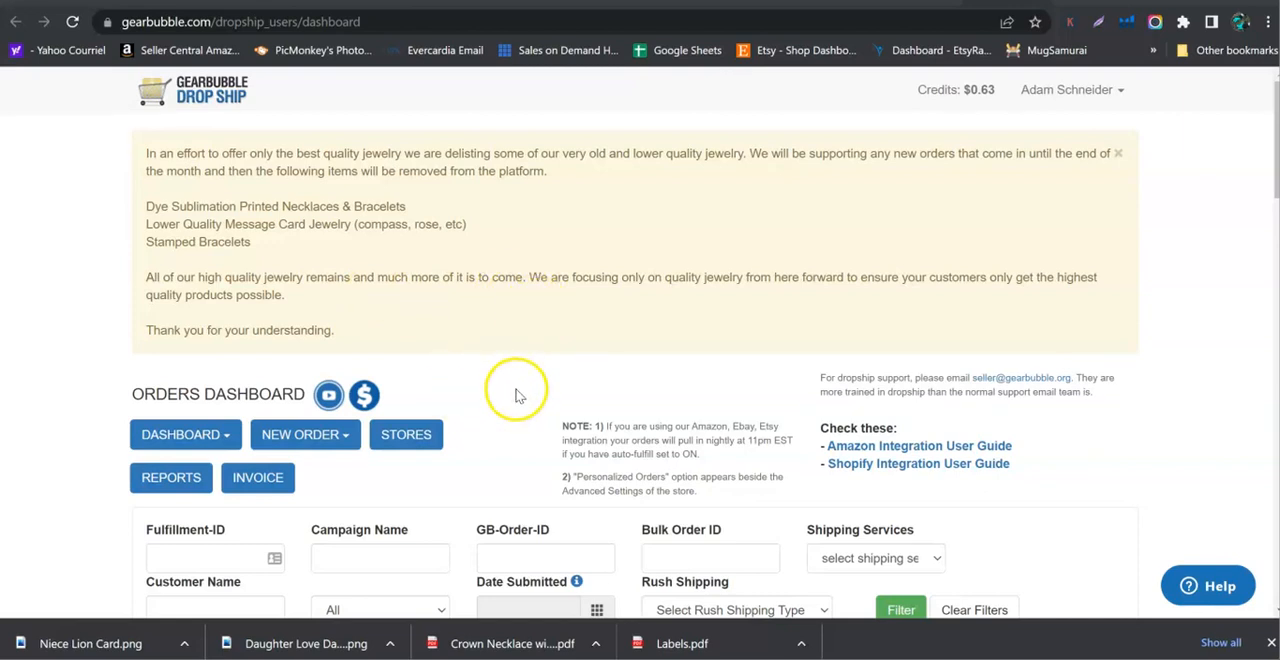
pyautogui.click(320, 450)
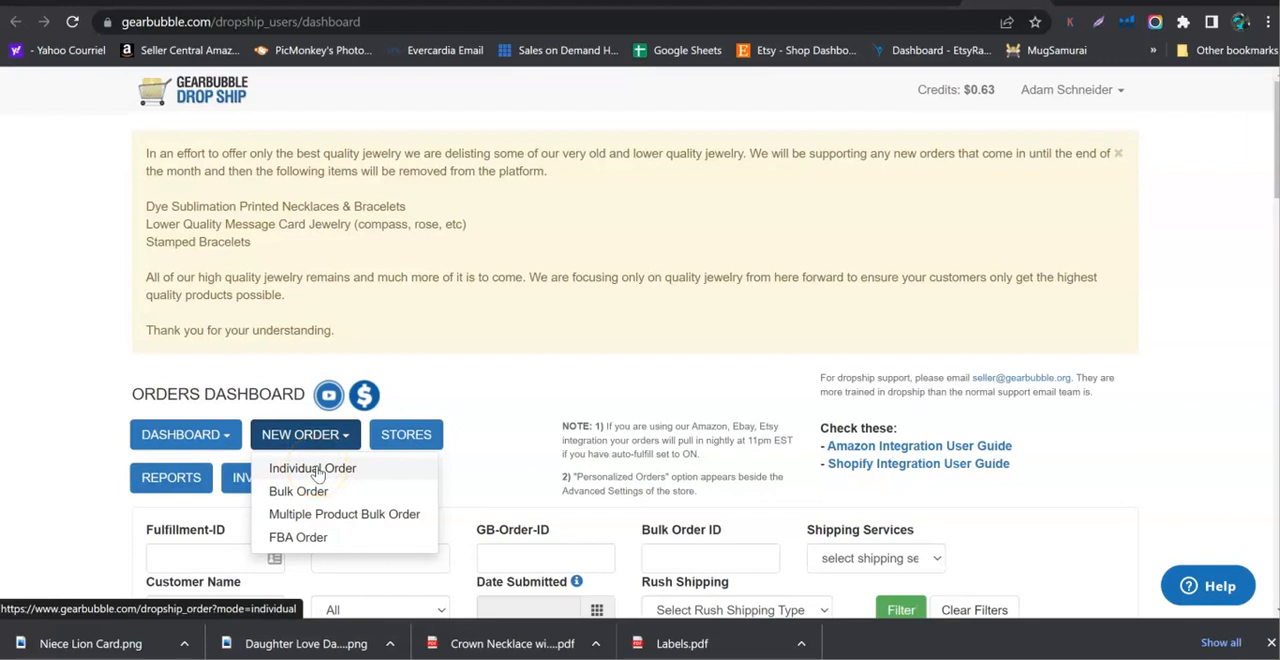
pyautogui.click(322, 476)
pyautogui.click(321, 543)
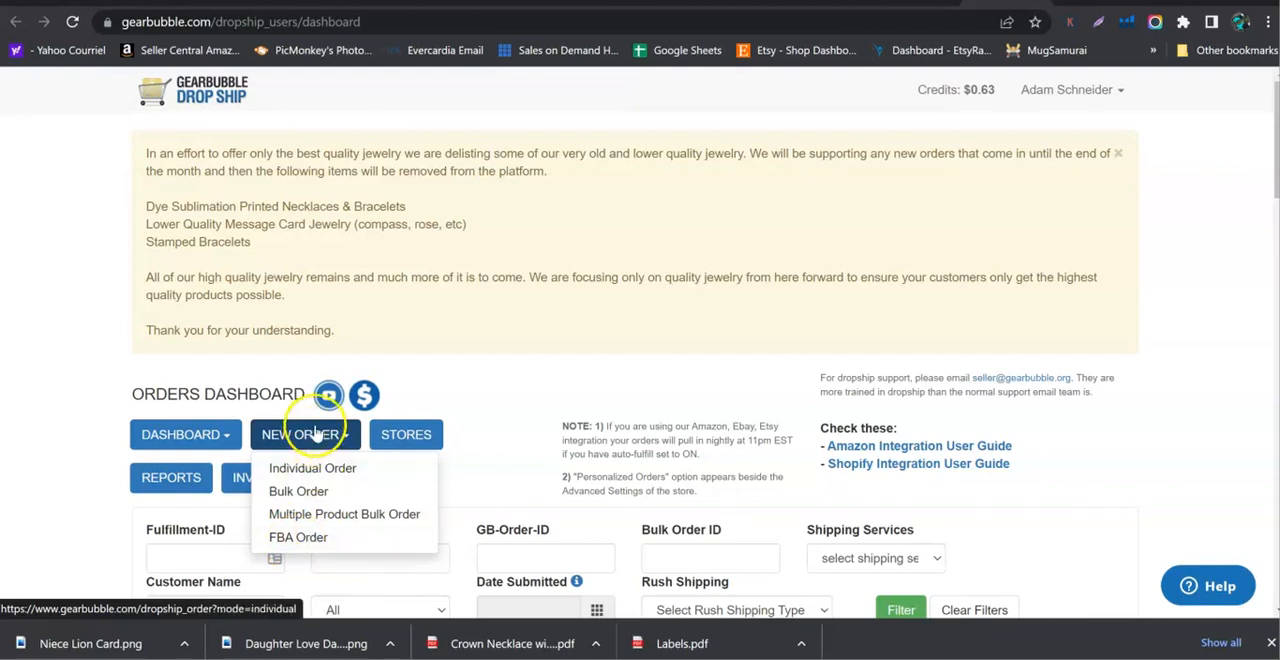
pyautogui.click(306, 547)
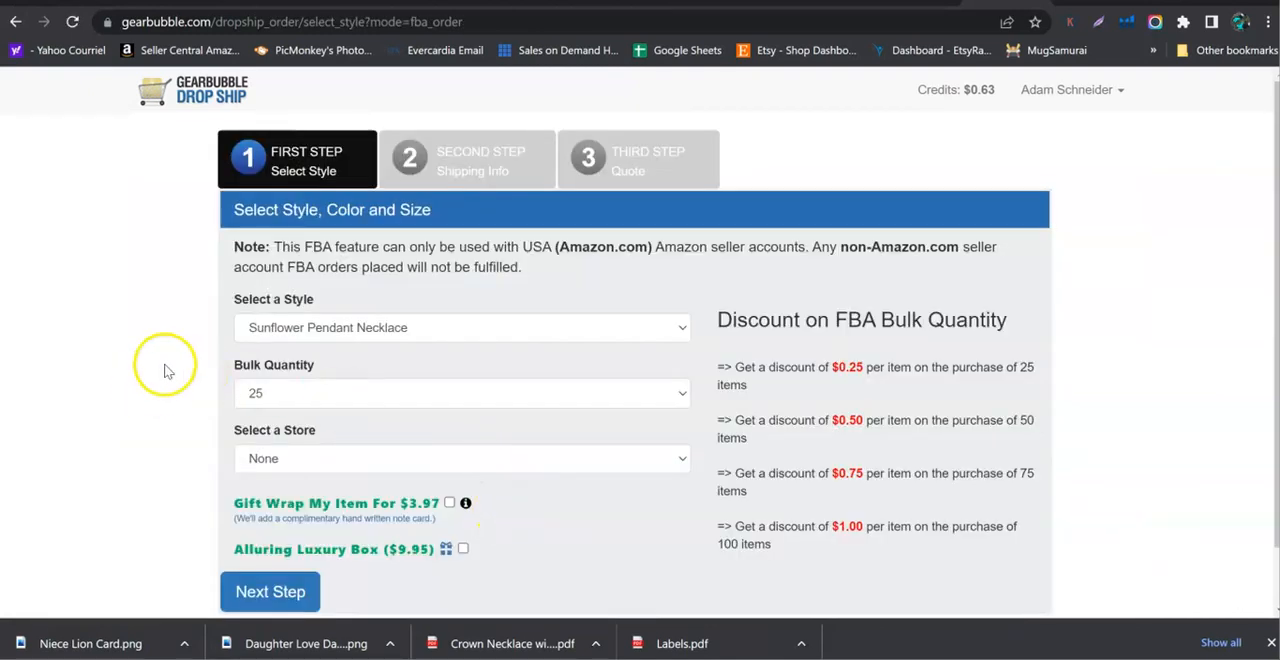
# Choose the Crown Pendant Necklace style for the FBA order, with None as the store.
pyautogui.scroll(-2, 163, 363)
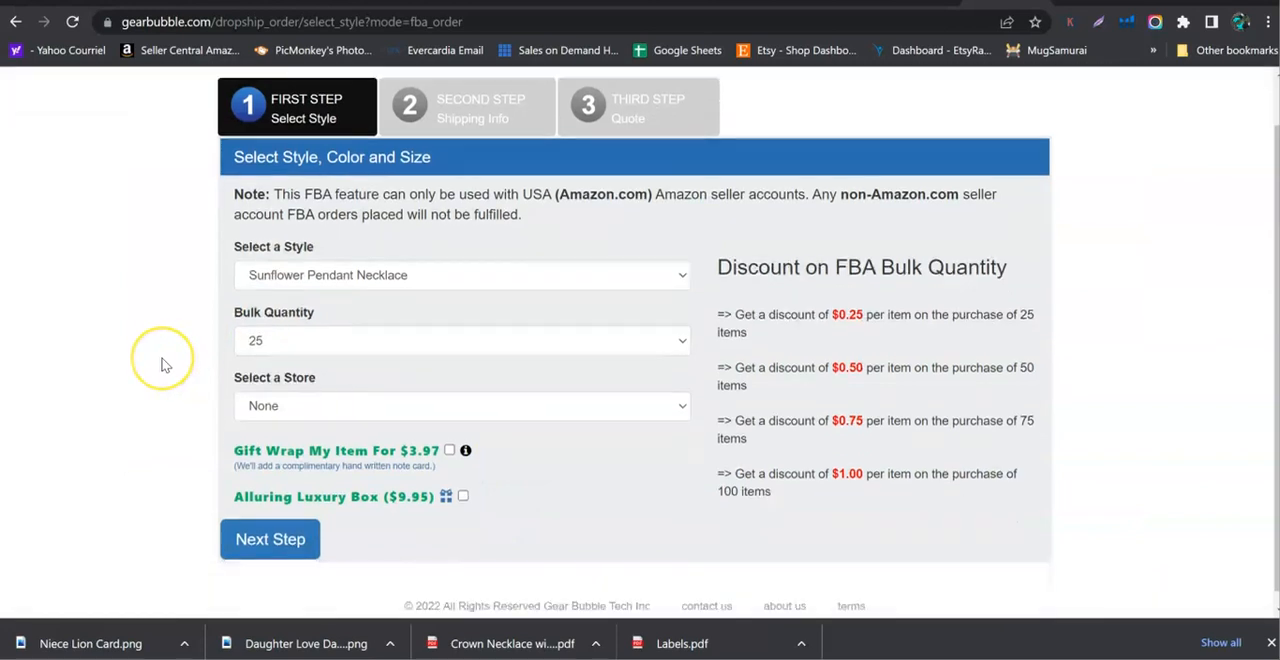
pyautogui.scroll(2, 163, 363)
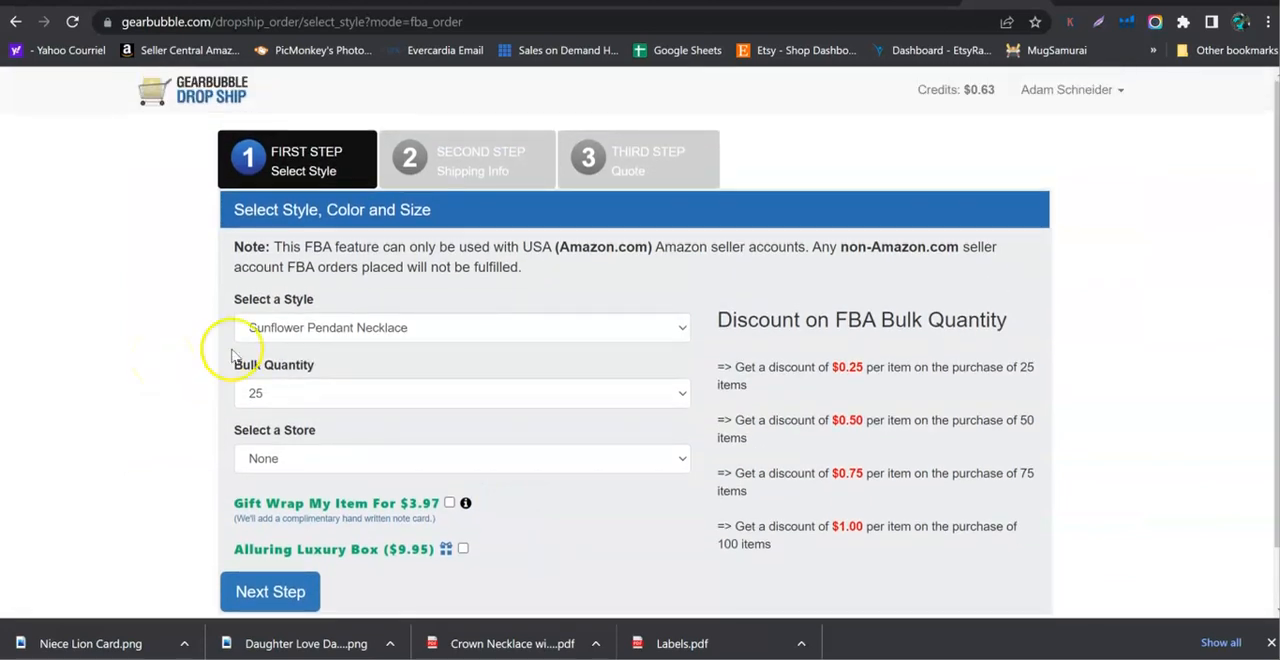
pyautogui.click(293, 328)
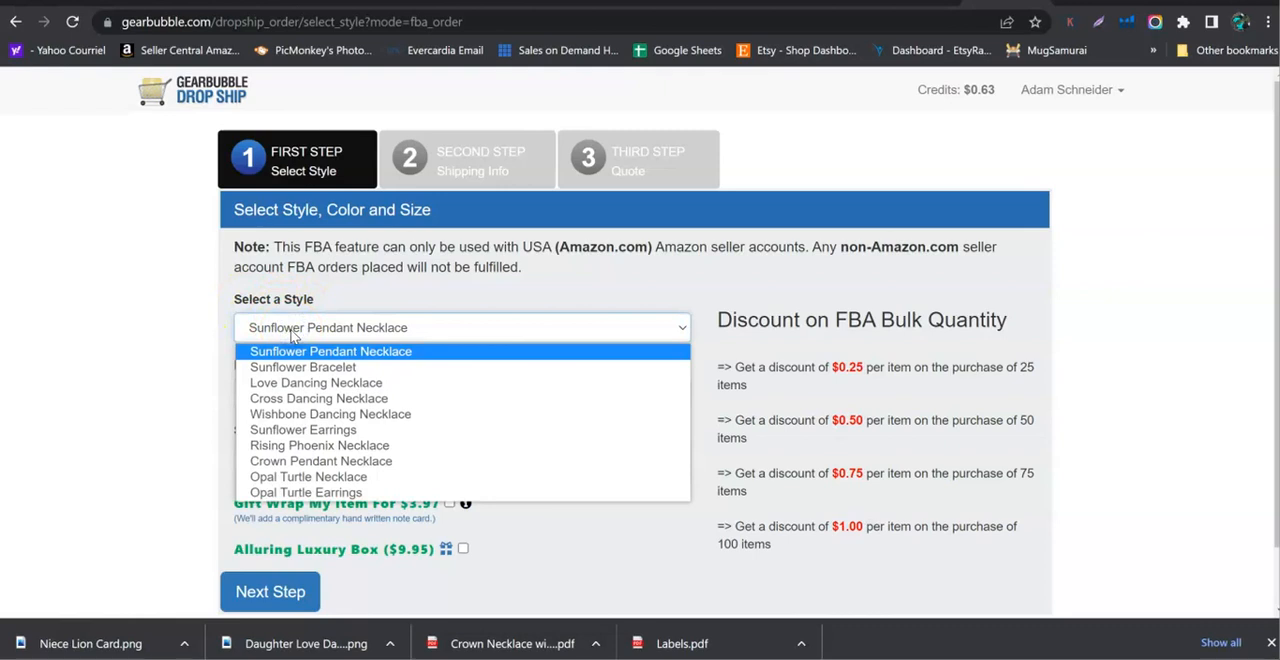
pyautogui.click(343, 465)
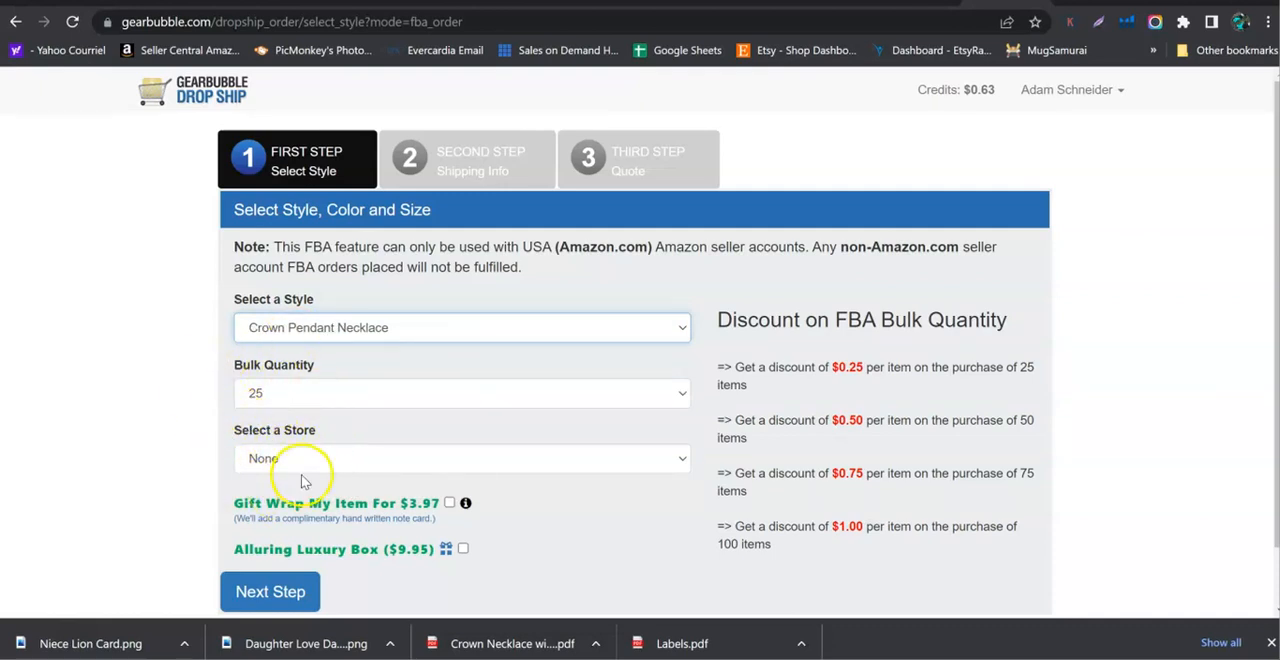
pyautogui.click(258, 463)
pyautogui.click(262, 456)
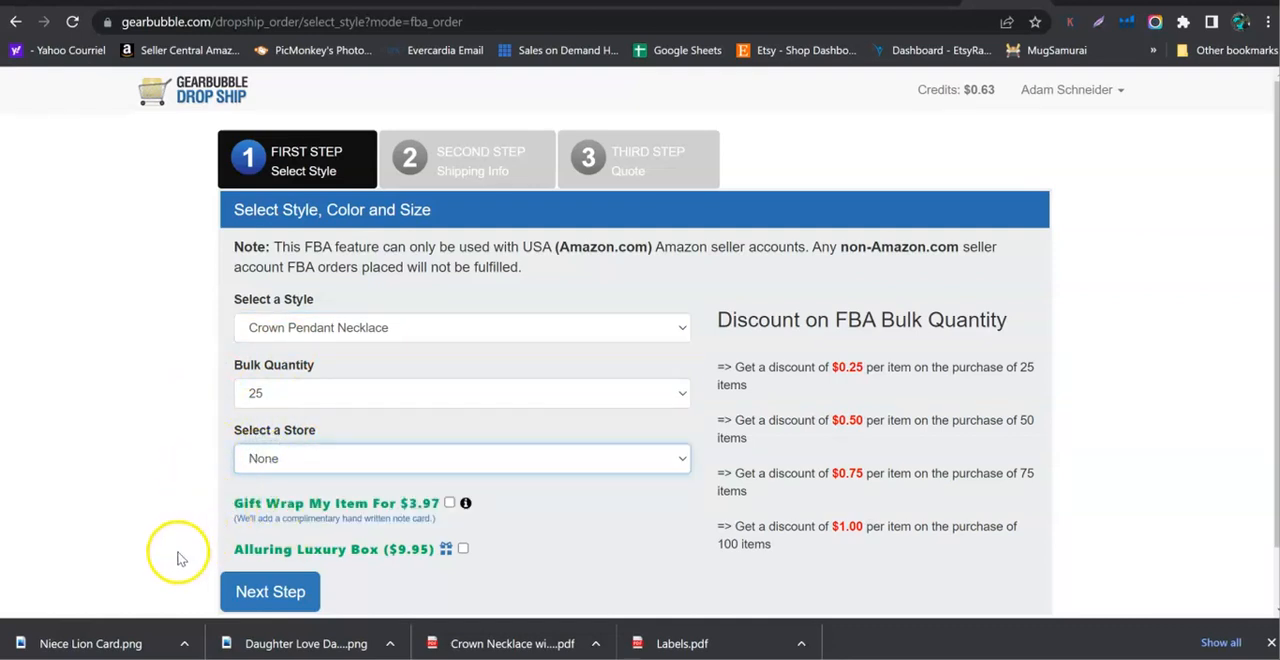
# Review the gift wrap note and proceed to the shipping info without adding gift wrap or the luxury box.
pyautogui.scroll(-1, 180, 543)
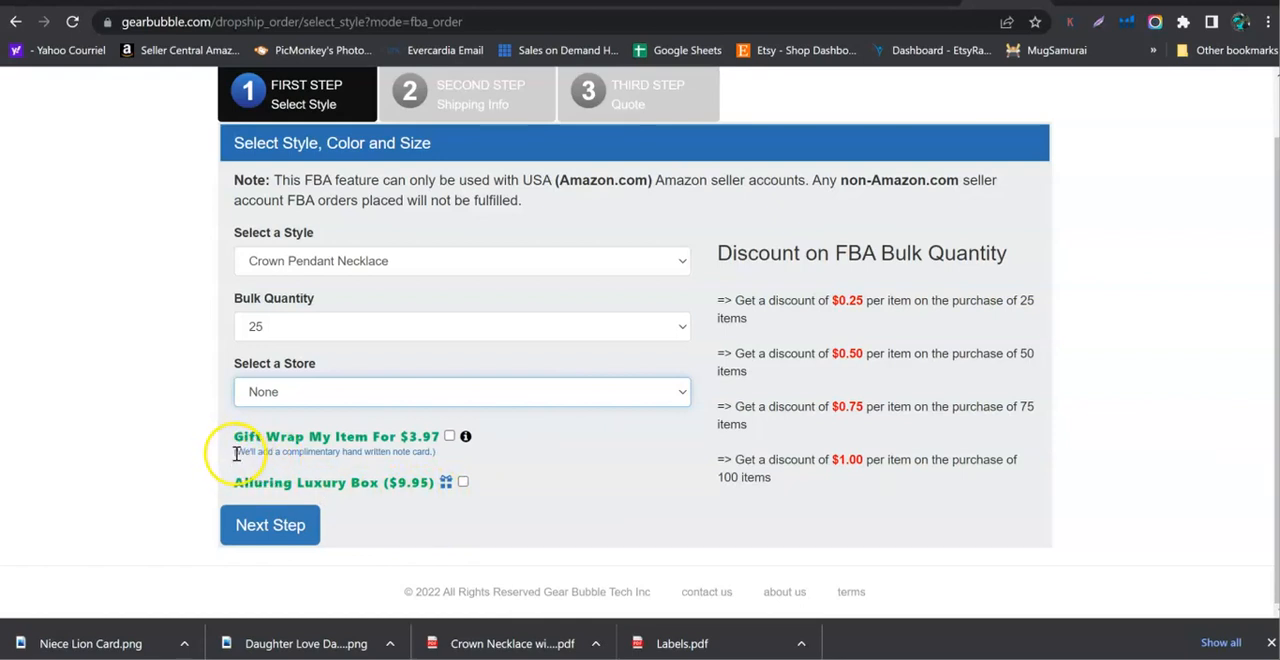
pyautogui.moveTo(236, 453); pyautogui.dragTo(440, 456)
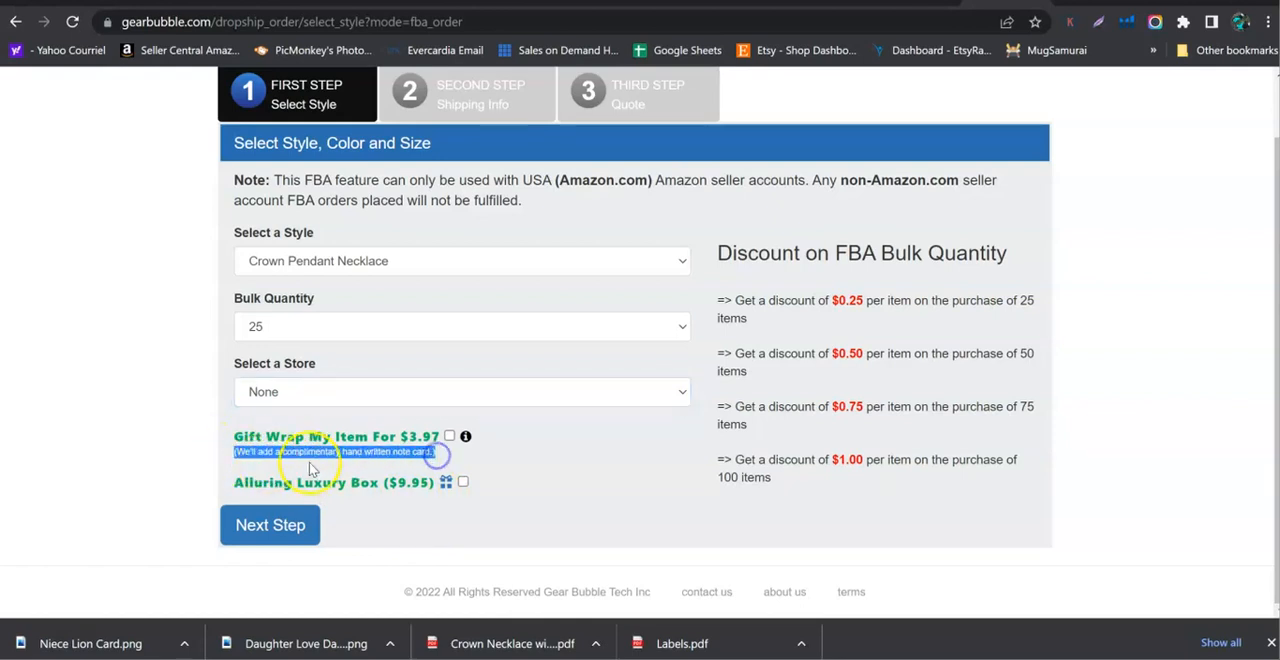
pyautogui.click(221, 462)
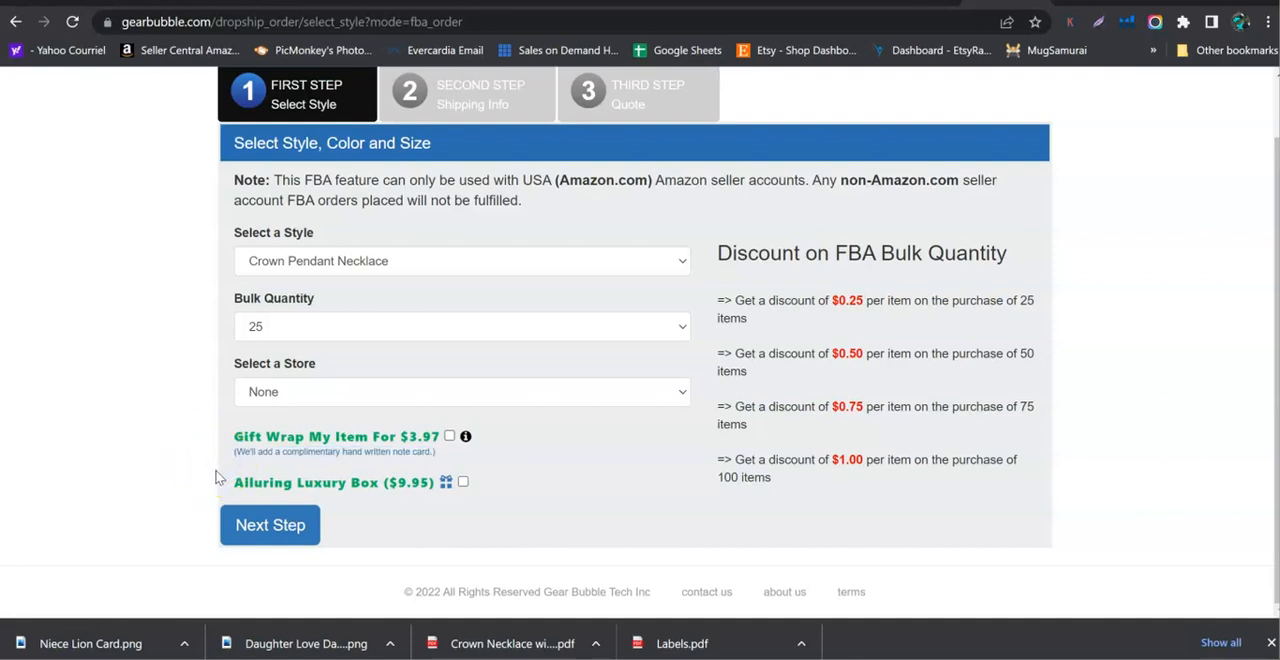
pyautogui.click(217, 467)
pyautogui.click(281, 540)
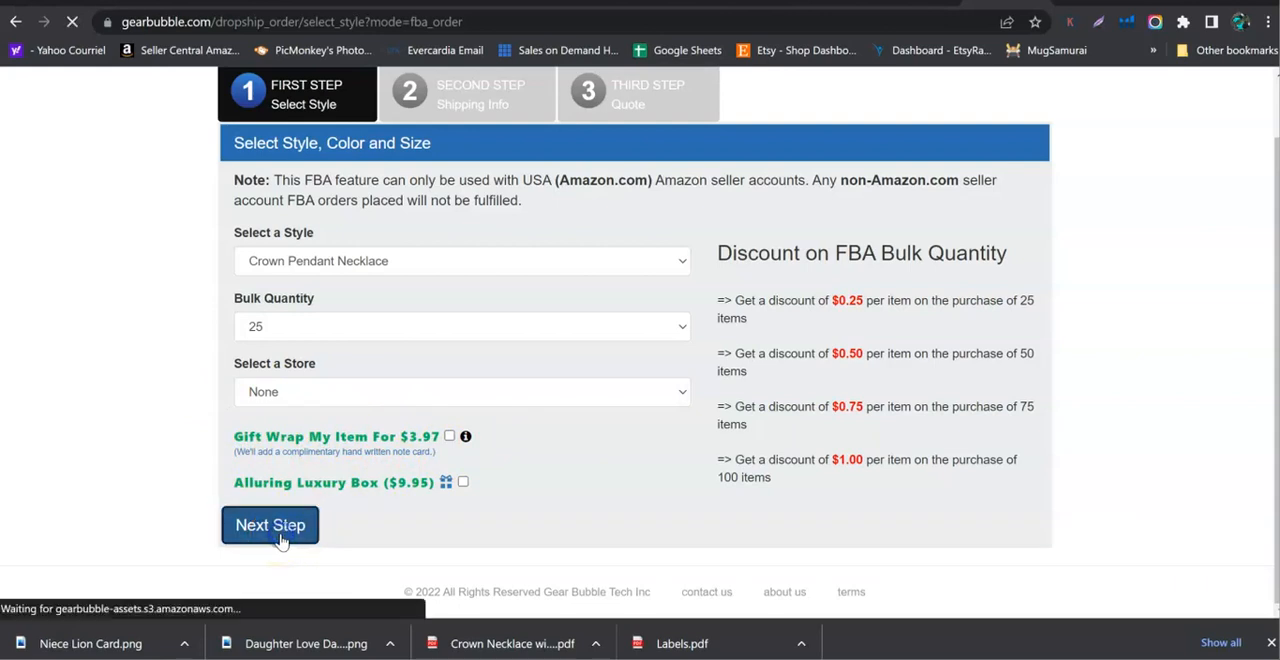
# Enter the seller's first and last name in the shipping info.
pyautogui.scroll(-1, 318, 505)
pyautogui.scroll(-1, 321, 501)
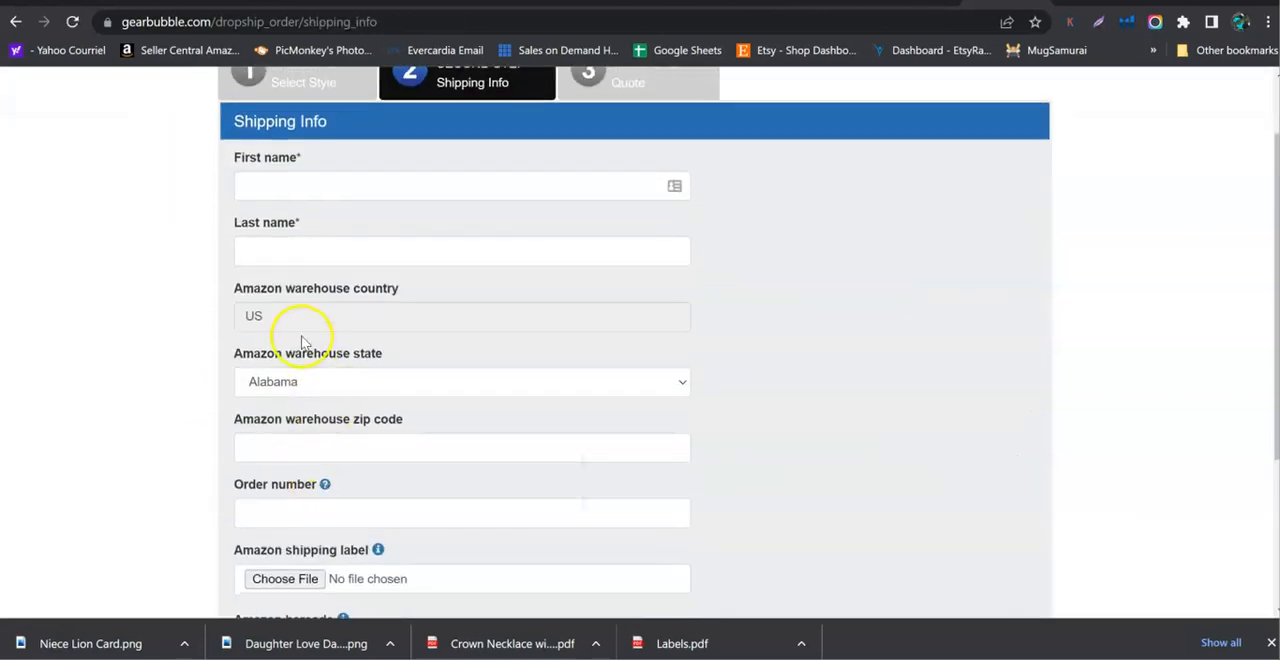
pyautogui.click(290, 188)
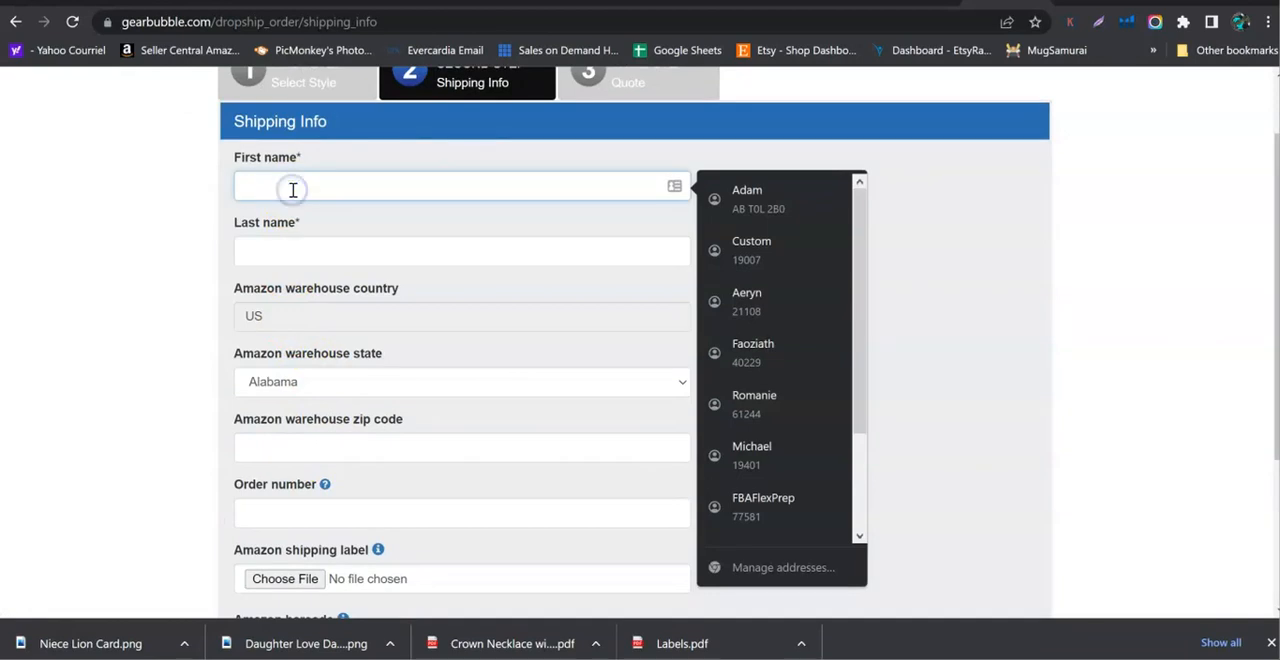
pyautogui.write('Adam')
pyautogui.press('Tab')
pyautogui.write('Schneid')
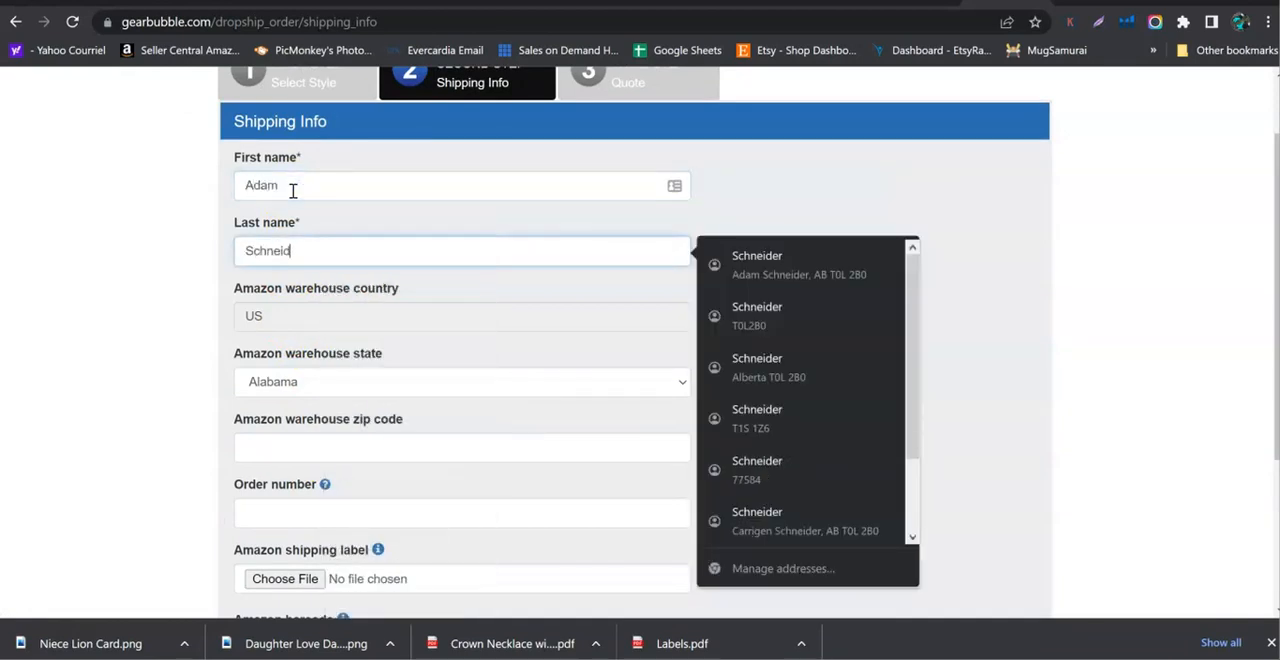
pyautogui.write('er')
pyautogui.click(121, 359)
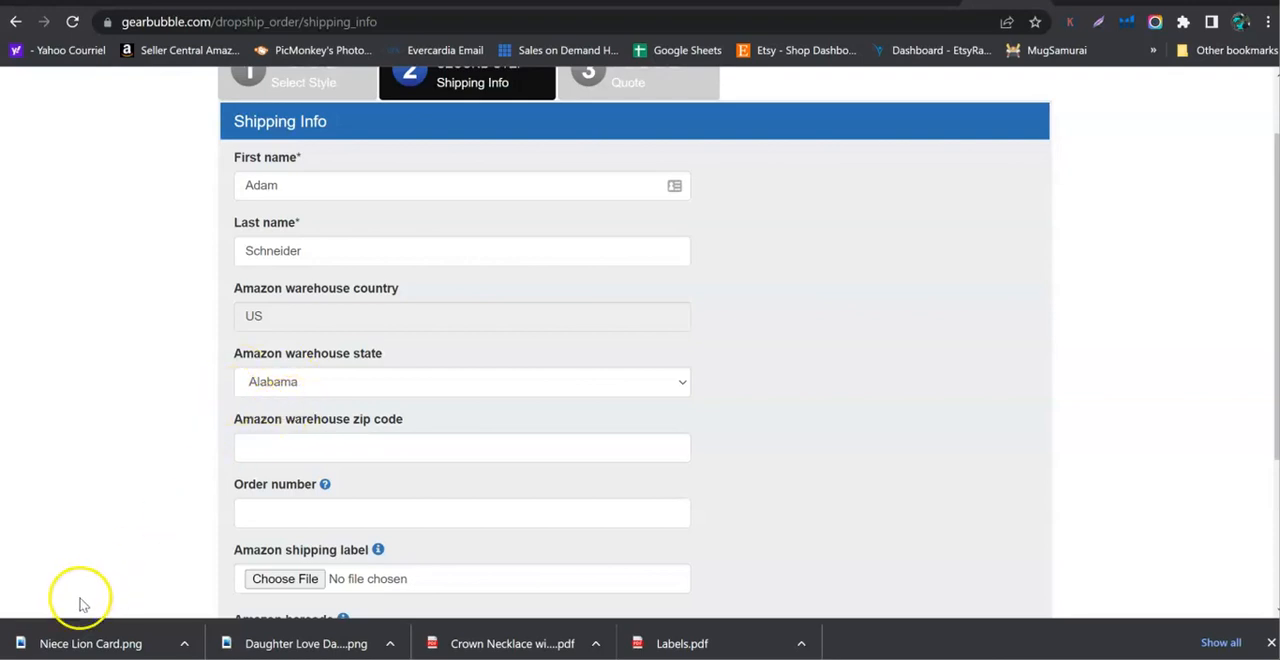
# Open the Crown Necklace shipping label PDF and copy the full Amazon warehouse zip code from its ship-to address.
pyautogui.click(76, 658)
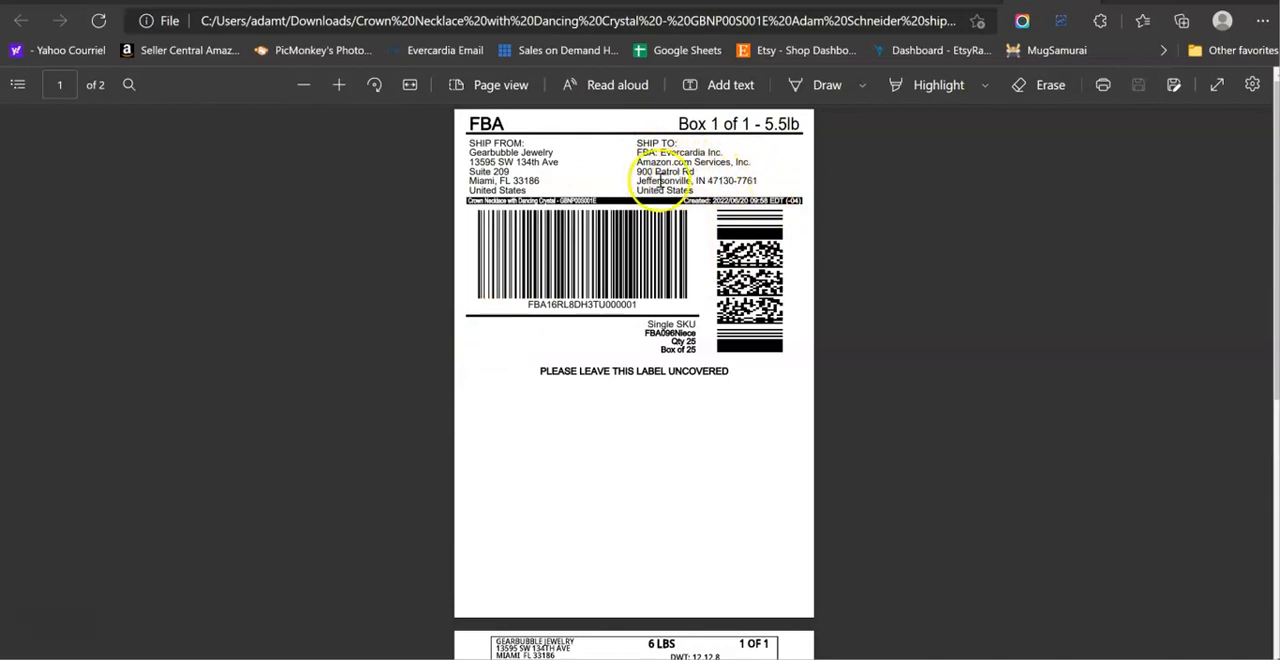
pyautogui.doubleClick(727, 181)
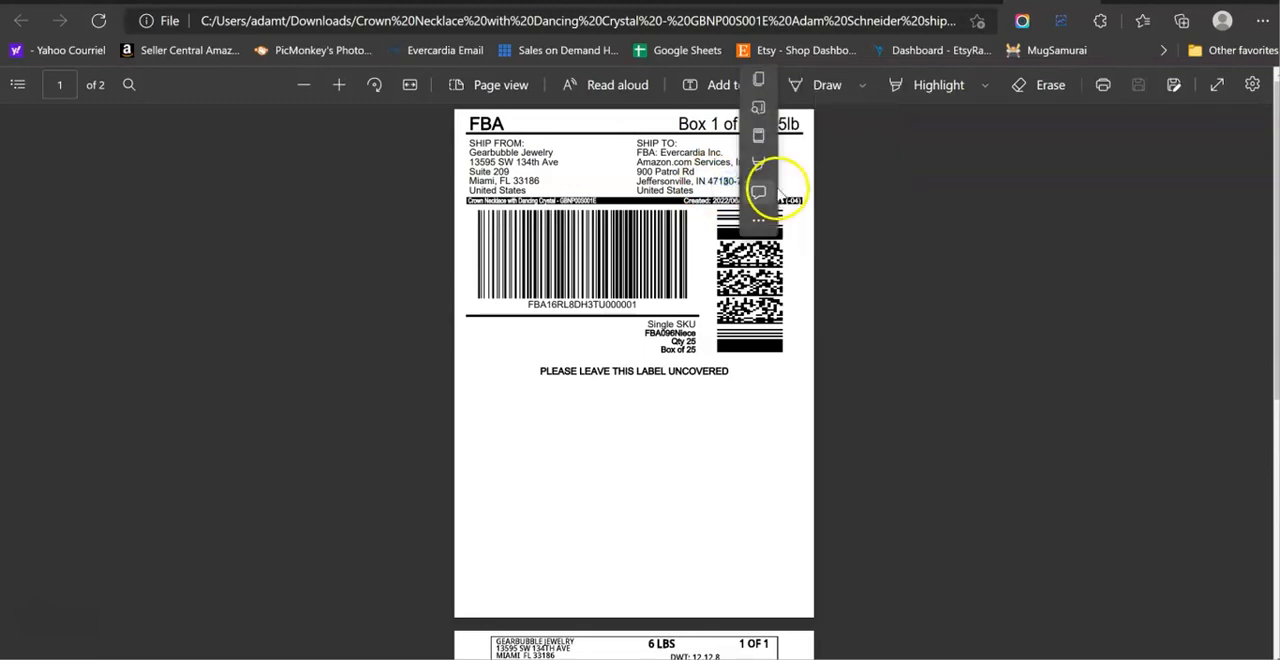
pyautogui.click(776, 191)
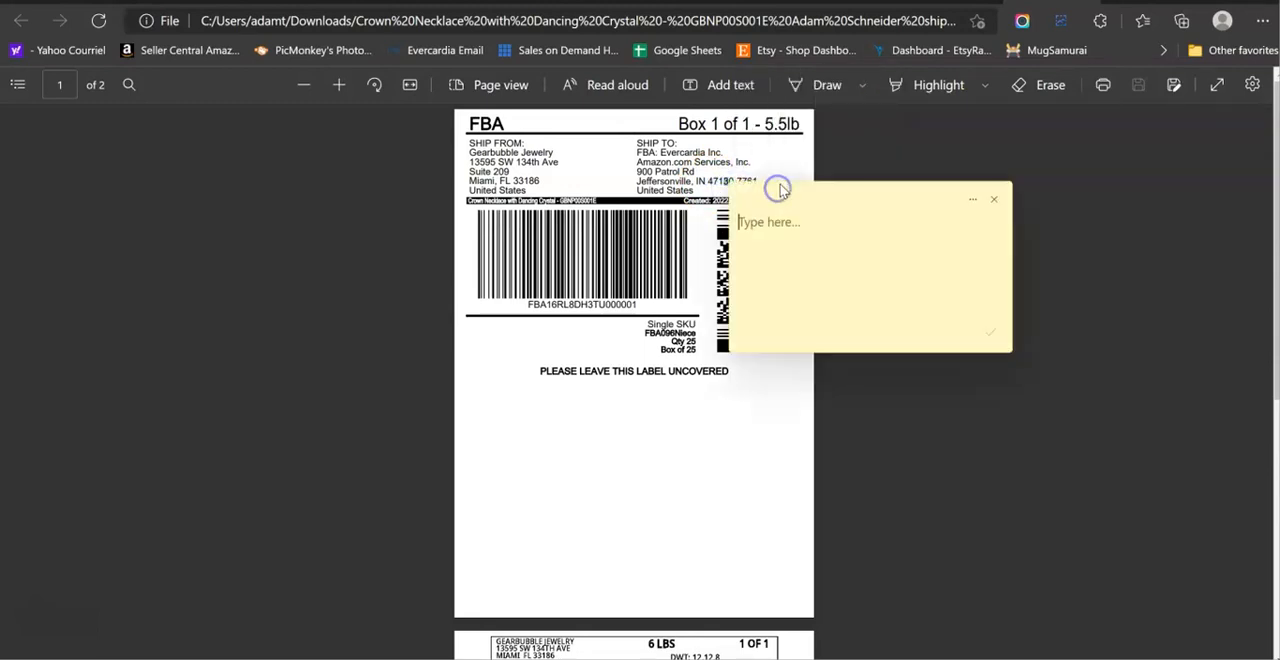
pyautogui.click(997, 201)
pyautogui.moveTo(758, 181); pyautogui.dragTo(708, 182)
pyautogui.hotkey('ctrl', 'c')
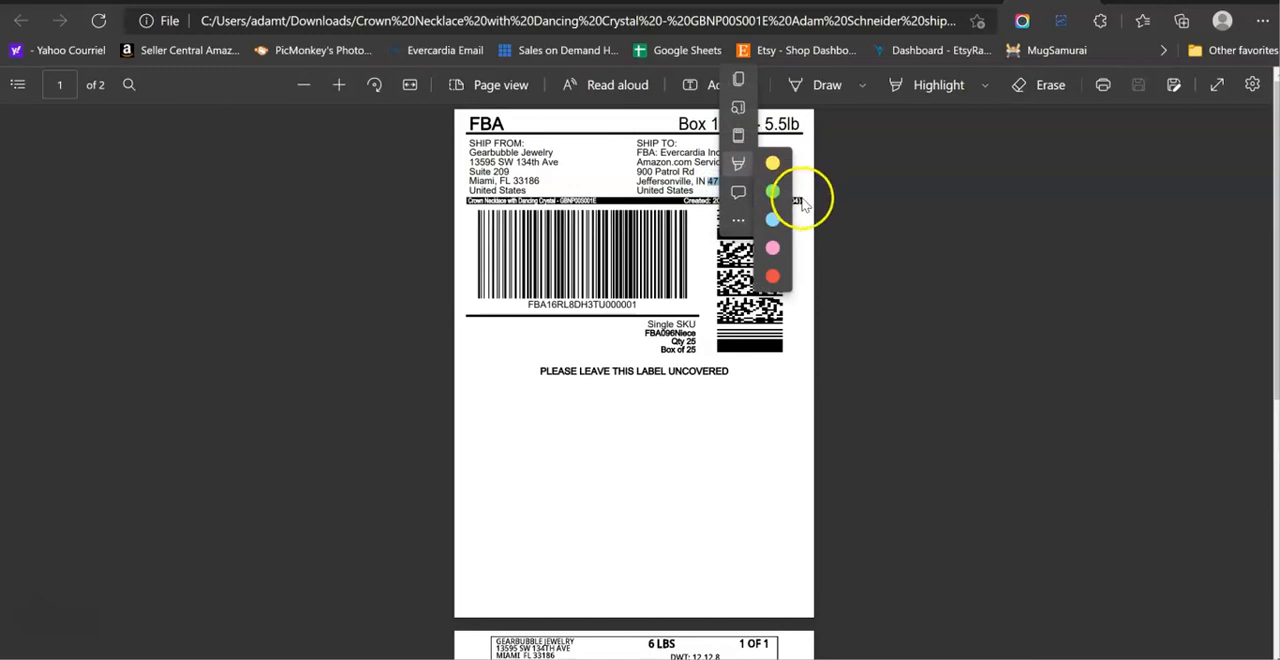
pyautogui.click(925, 86)
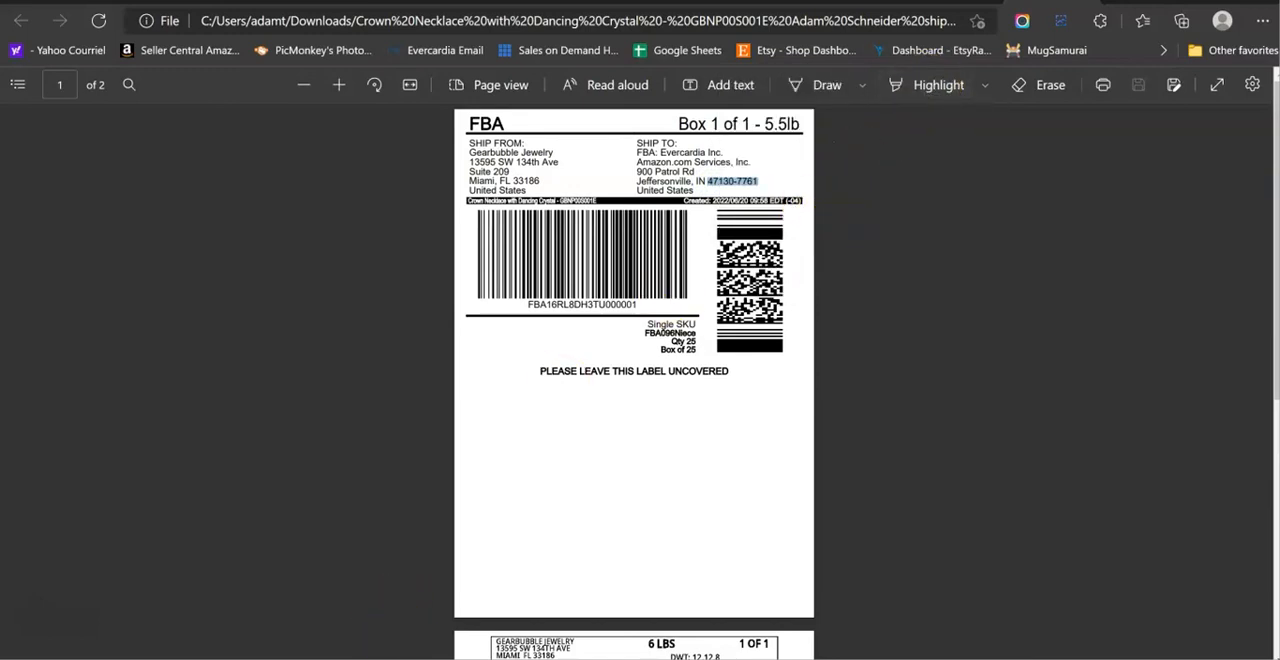
# Return to the shipping info form, set the Amazon warehouse state to Indiana and paste the copied warehouse zip code.
pyautogui.moveTo(570, 655)
pyautogui.click(534, 562)
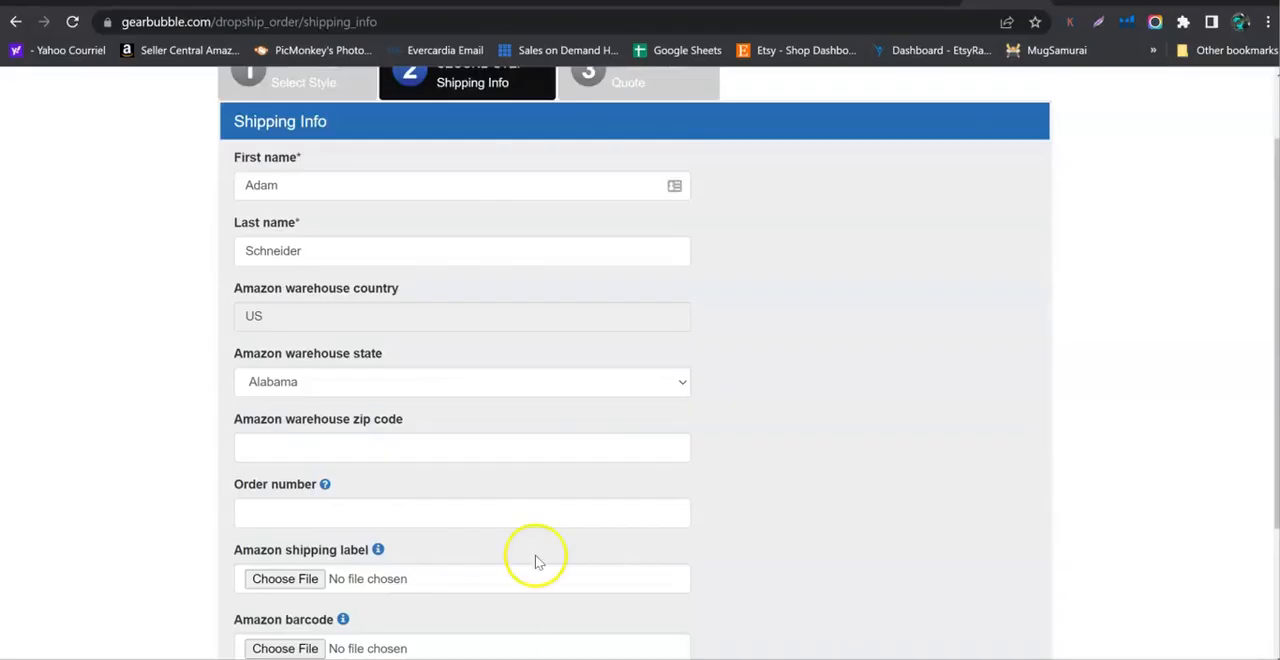
pyautogui.click(272, 380)
pyautogui.press('i')
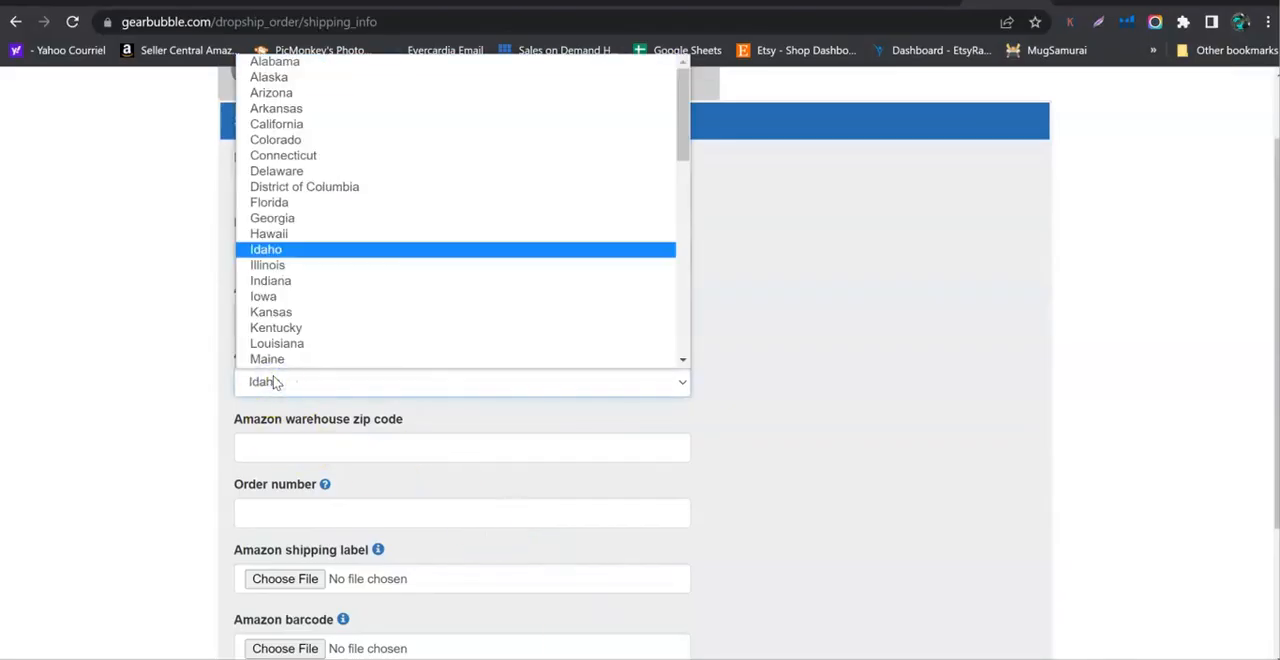
pyautogui.scroll(-1, 300, 290)
pyautogui.click(281, 251)
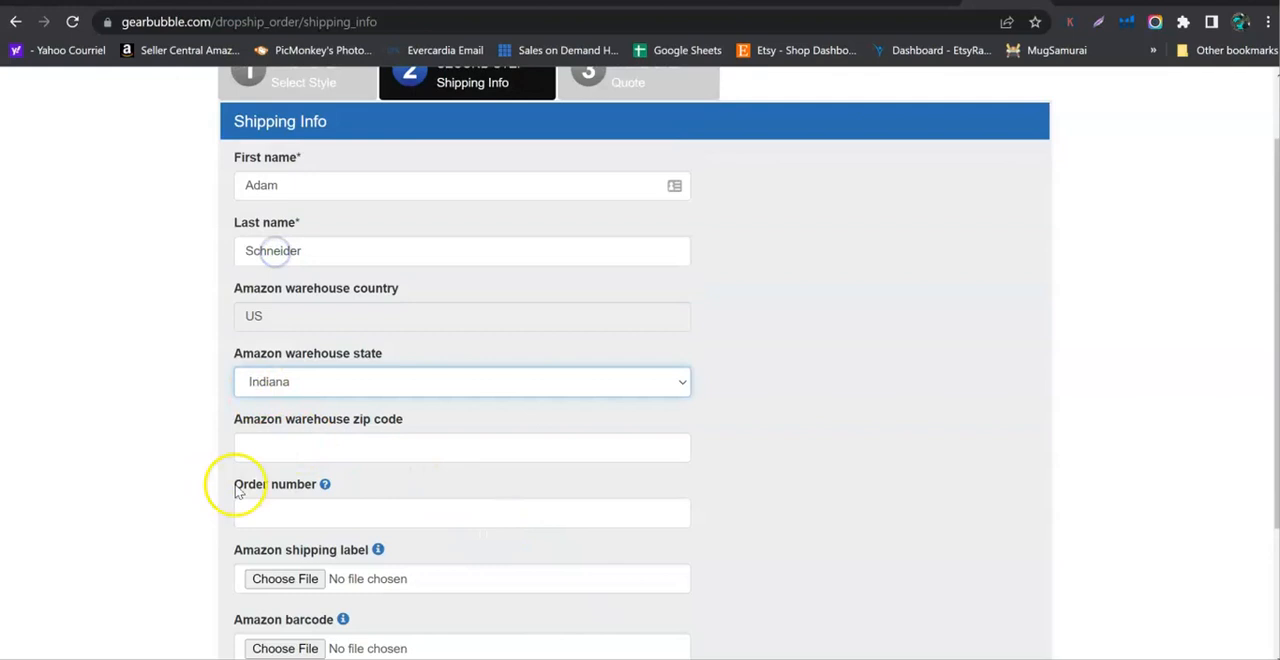
pyautogui.click(285, 451)
pyautogui.hotkey('ctrl', 'v')
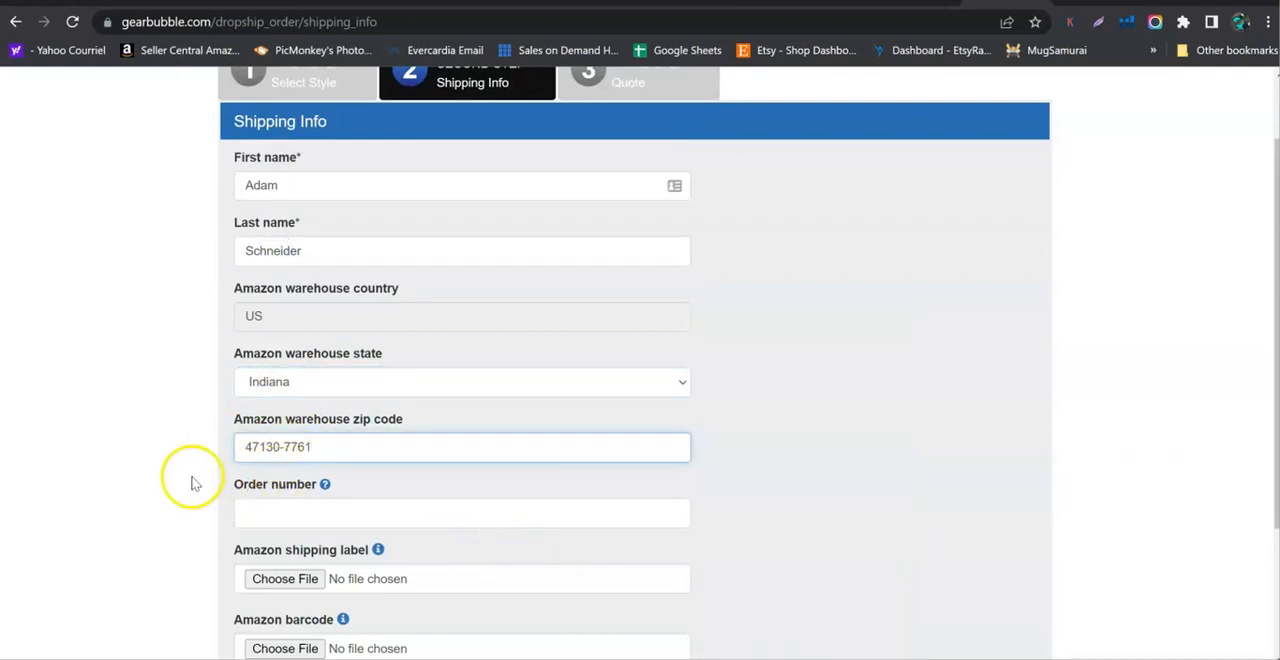
# Enter a custom order number for the FBA order in the shipping info.
pyautogui.scroll(-1, 202, 509)
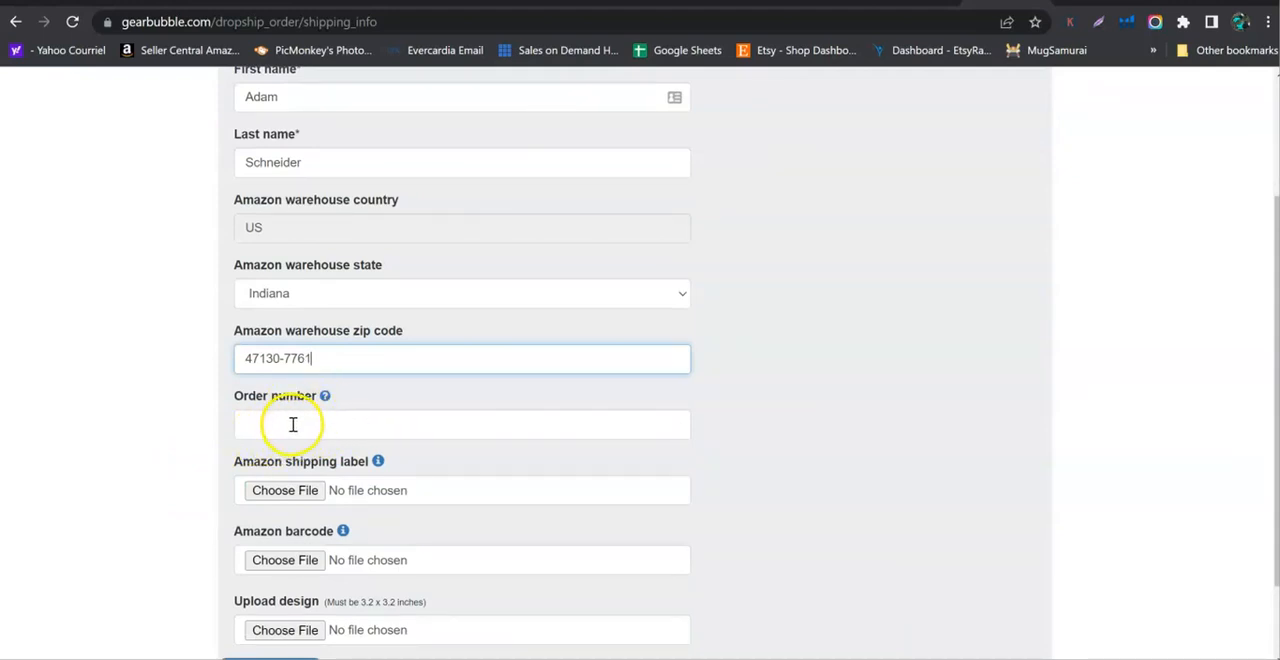
pyautogui.click(296, 430)
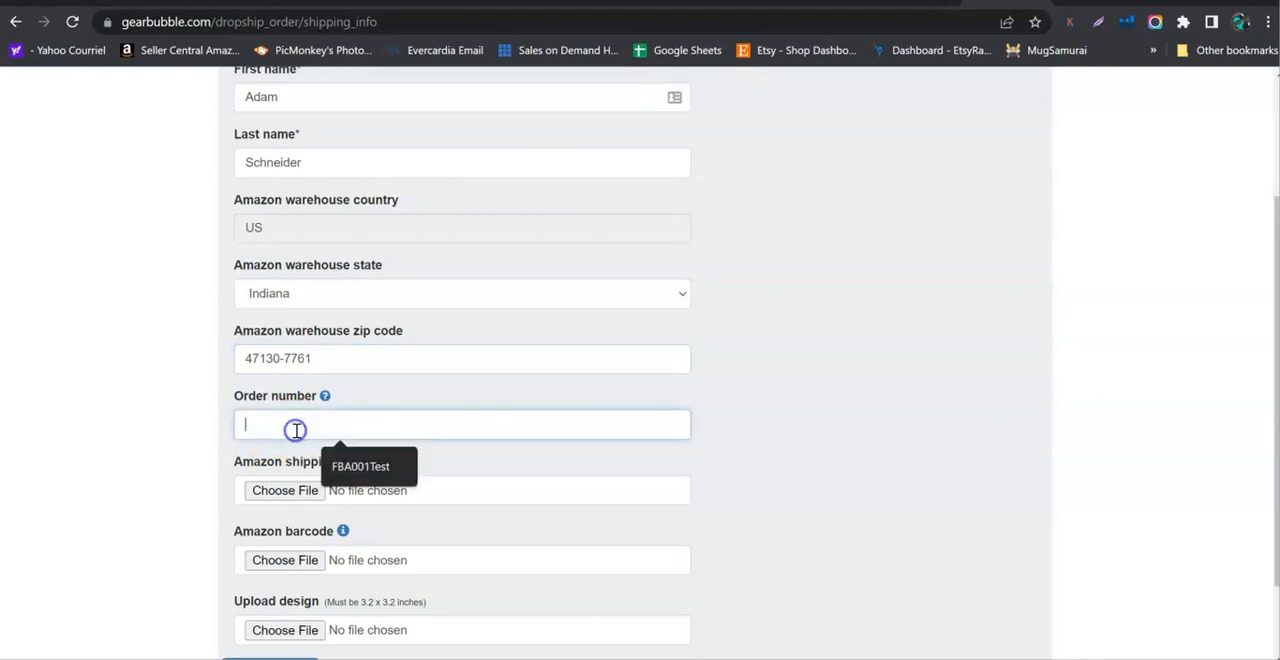
pyautogui.write('001')
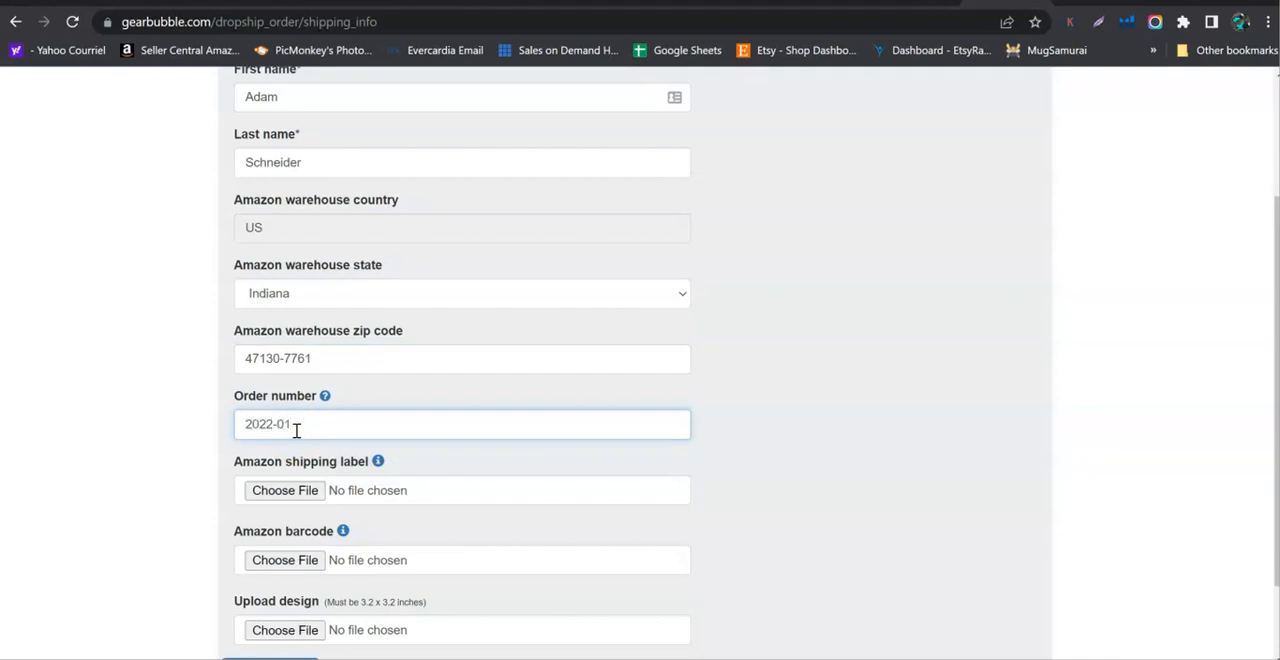
# Attach the Crown Necklace with Dancing Crystal shipping label PDF and barcodes PDF from Downloads as the Amazon shipping label and barcode.
pyautogui.scroll(-1, 200, 480)
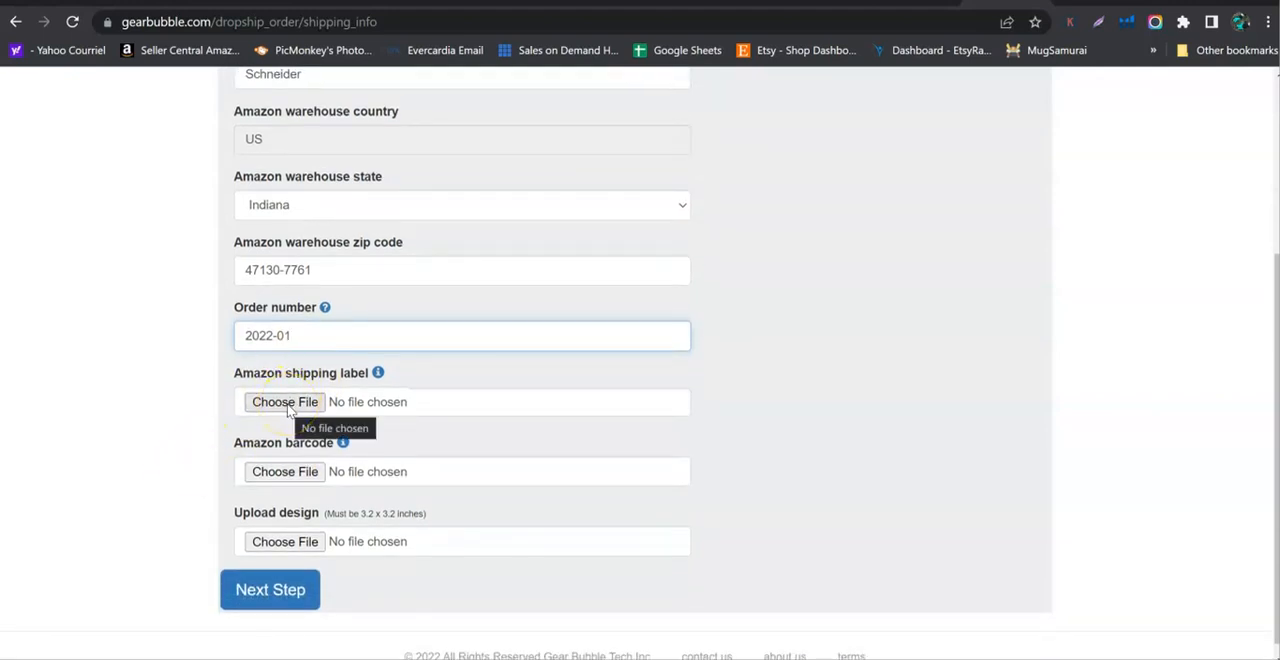
pyautogui.click(285, 402)
pyautogui.scroll(2, 100, 205)
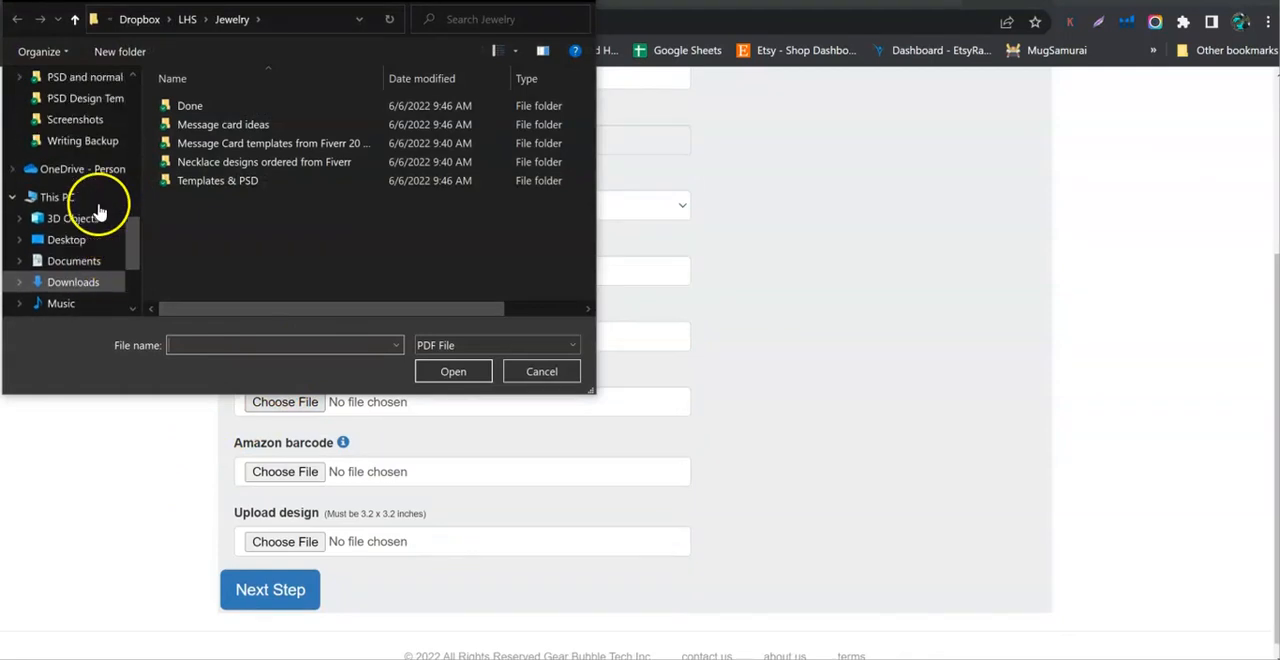
pyautogui.click(75, 280)
pyautogui.doubleClick(218, 188)
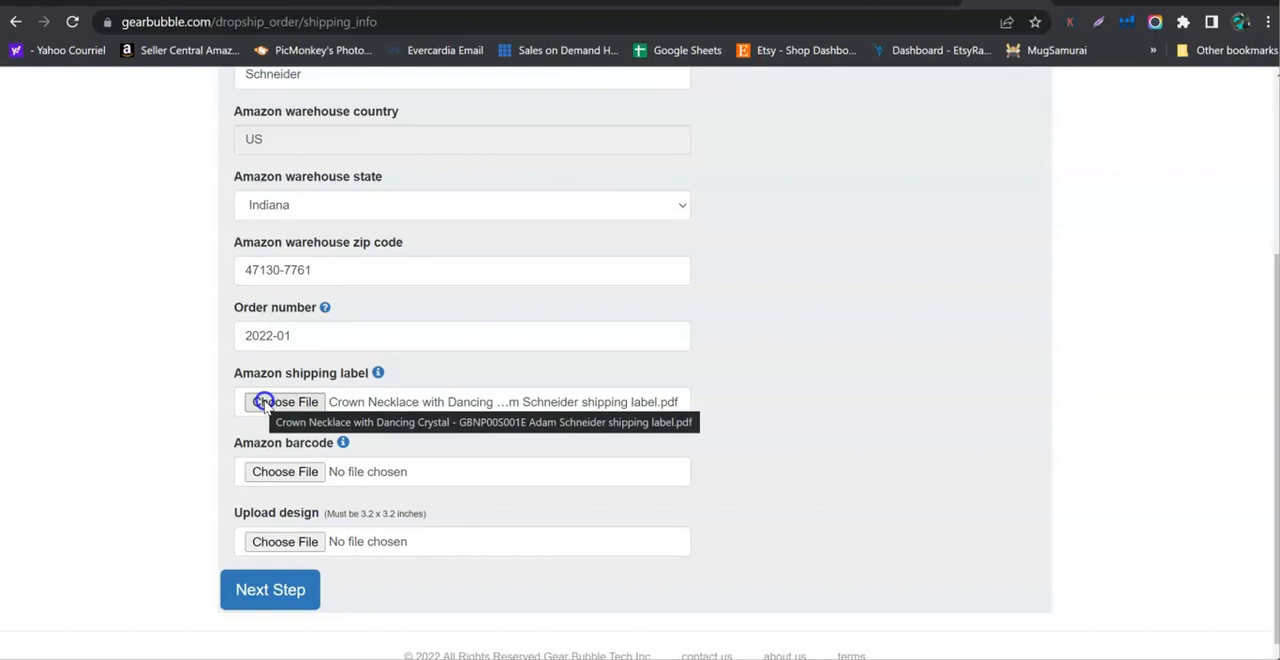
pyautogui.click(272, 471)
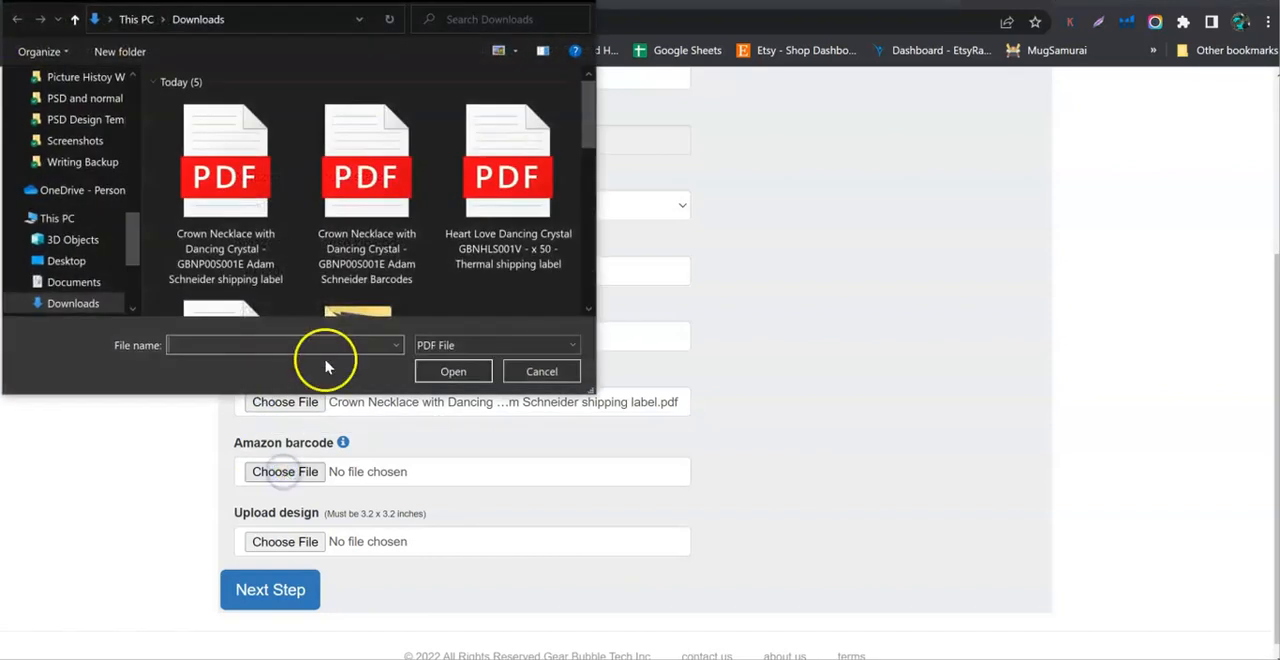
pyautogui.doubleClick(337, 280)
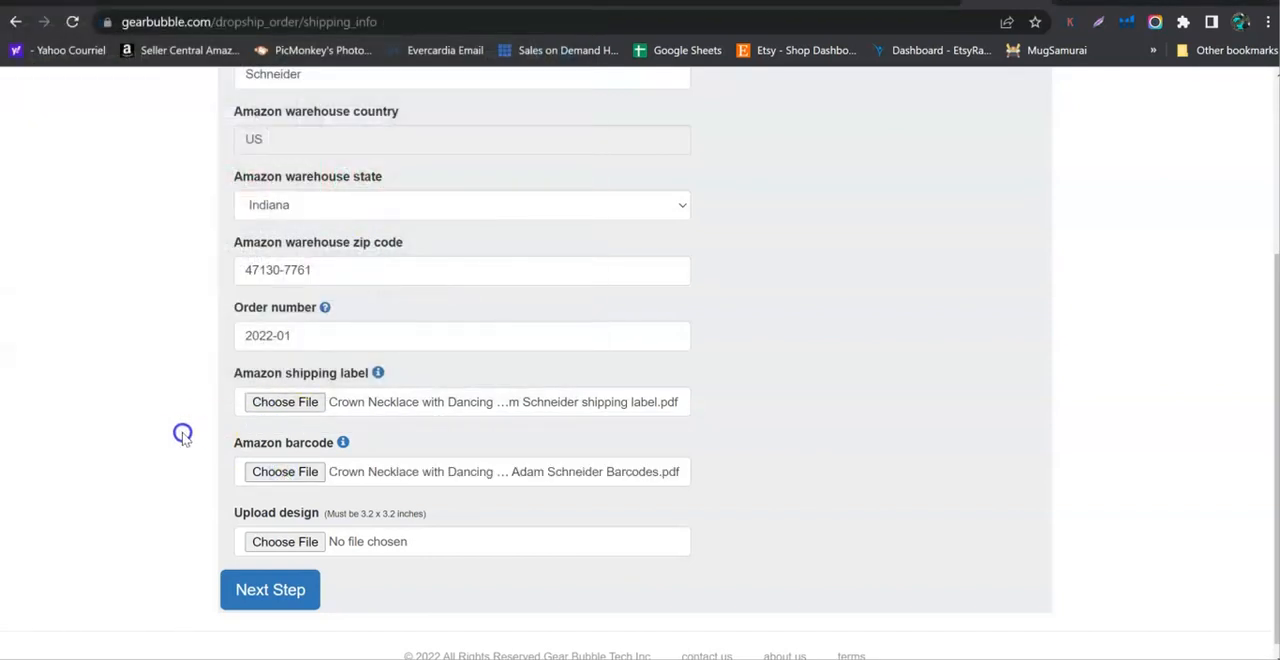
# Upload Niece Lion Card.png as the message card design and proceed to the quote.
pyautogui.scroll(-1, 182, 434)
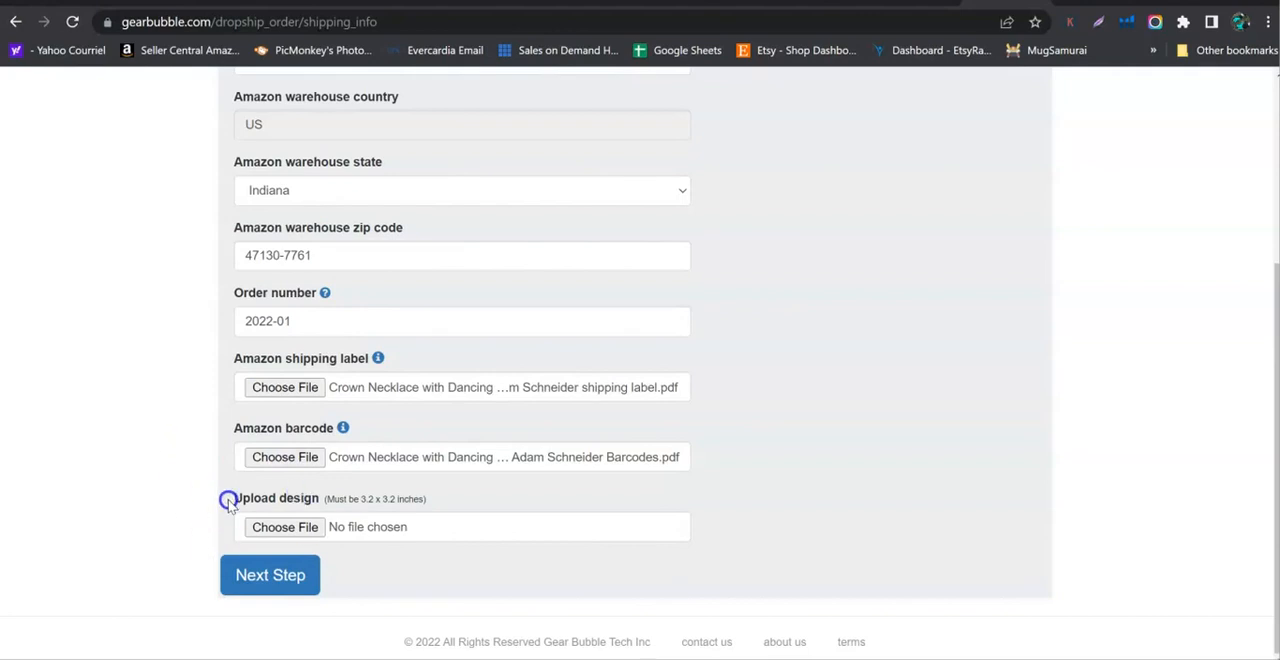
pyautogui.click(290, 530)
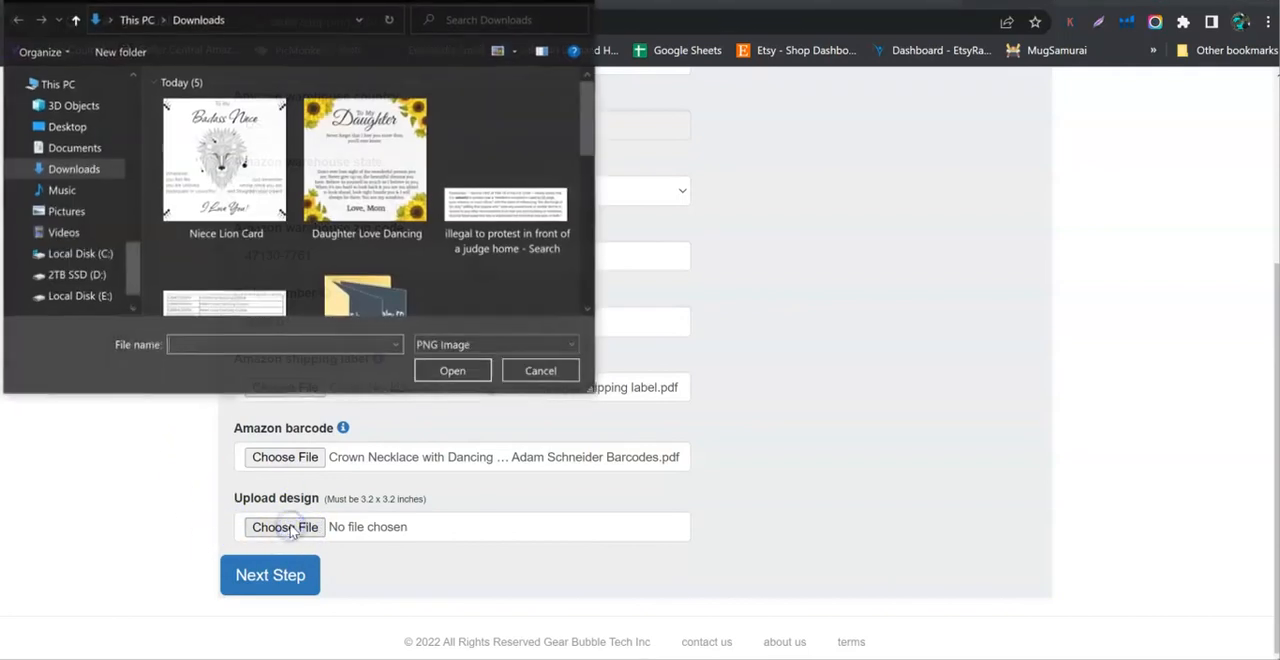
pyautogui.click(220, 206)
pyautogui.click(220, 206)
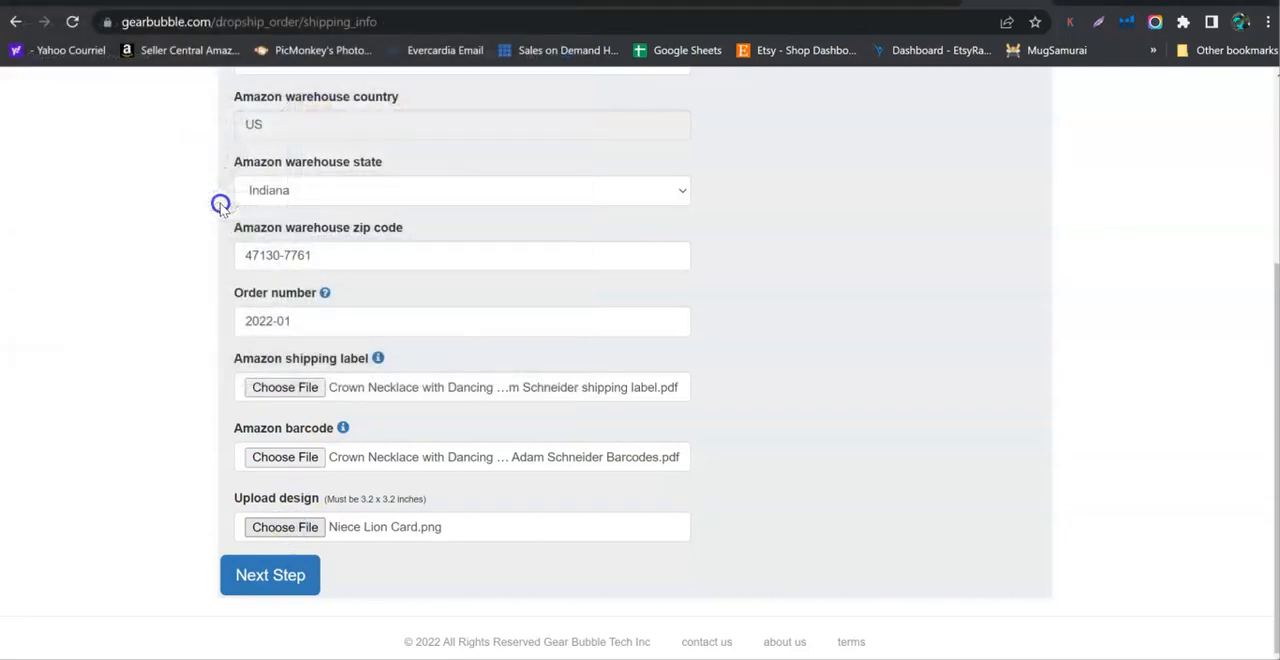
pyautogui.click(283, 577)
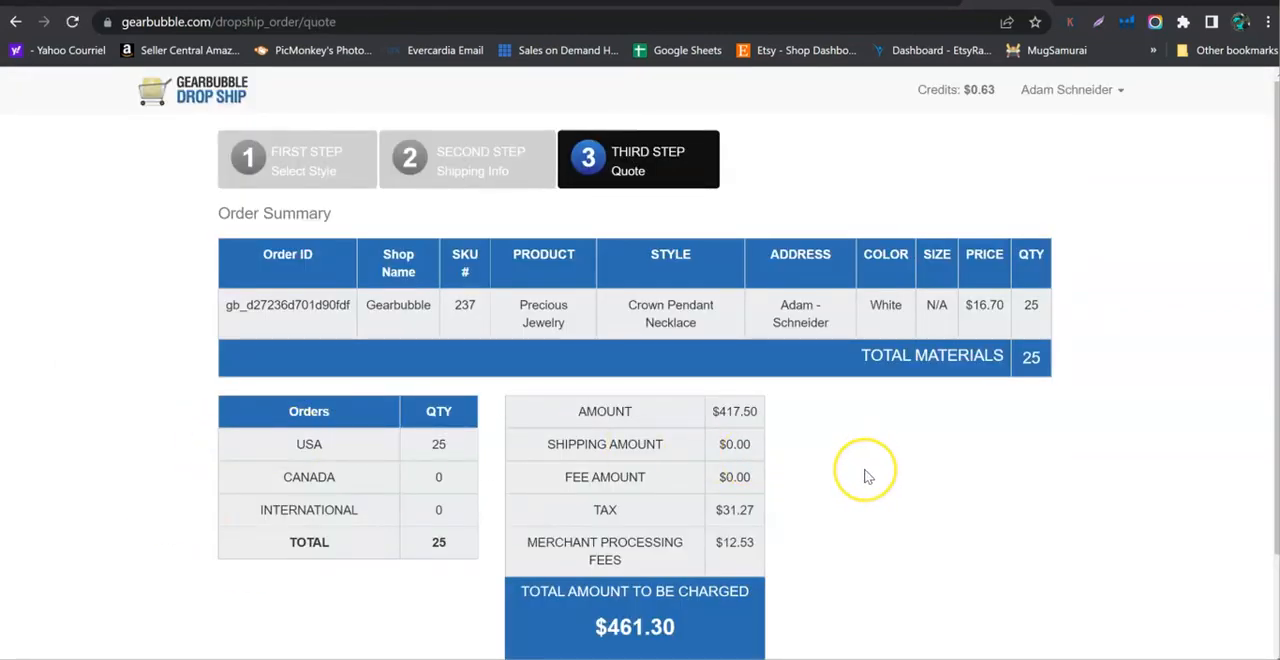
# Accept the order quote to submit it for payment and look over the shipping info form that follows.
pyautogui.scroll(-1, 868, 477)
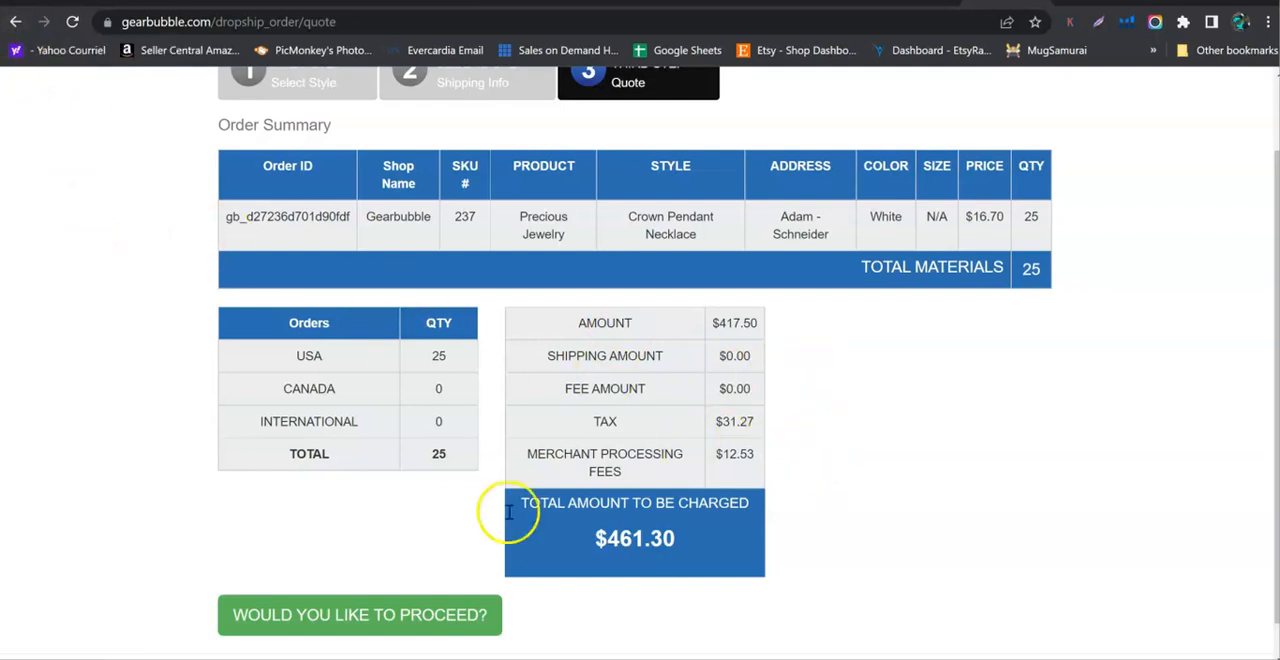
pyautogui.click(326, 614)
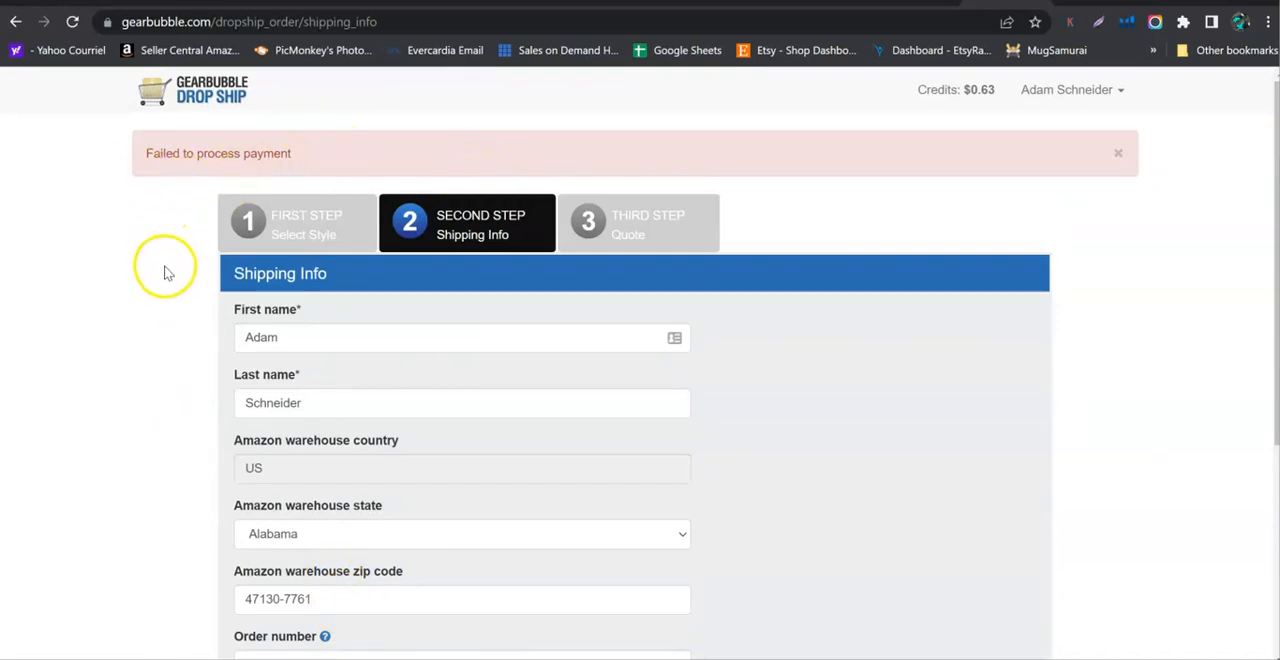
pyautogui.scroll(-4, 167, 273)
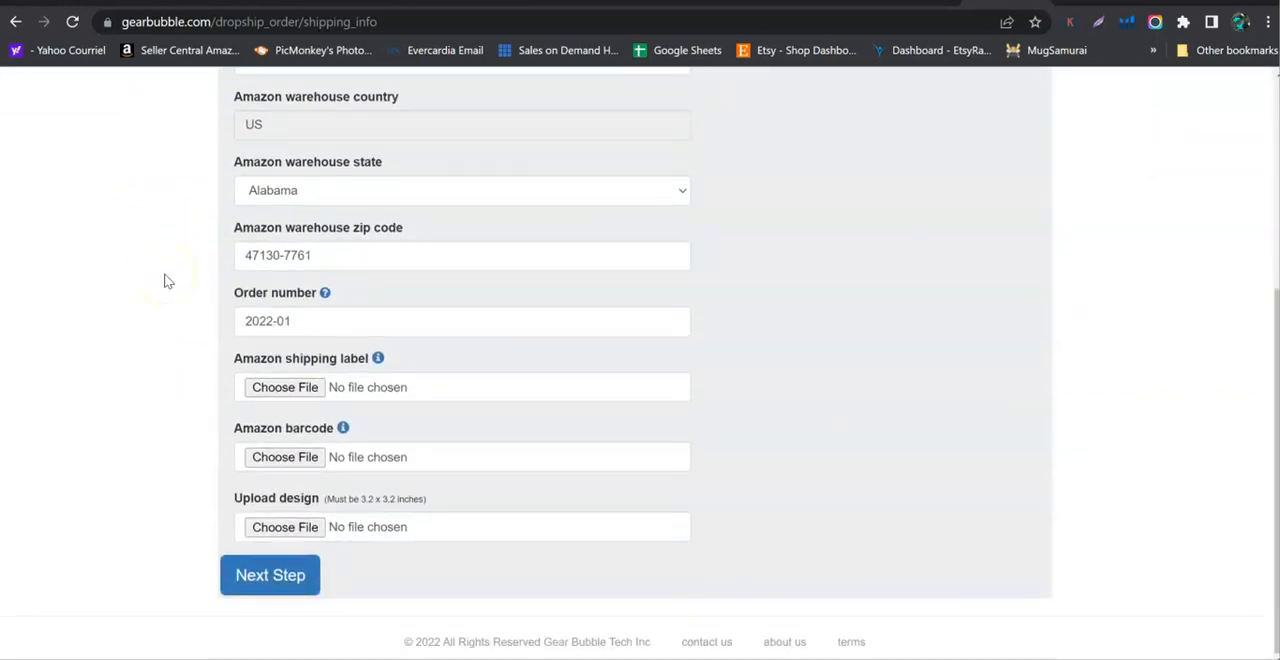
pyautogui.scroll(4, 167, 281)
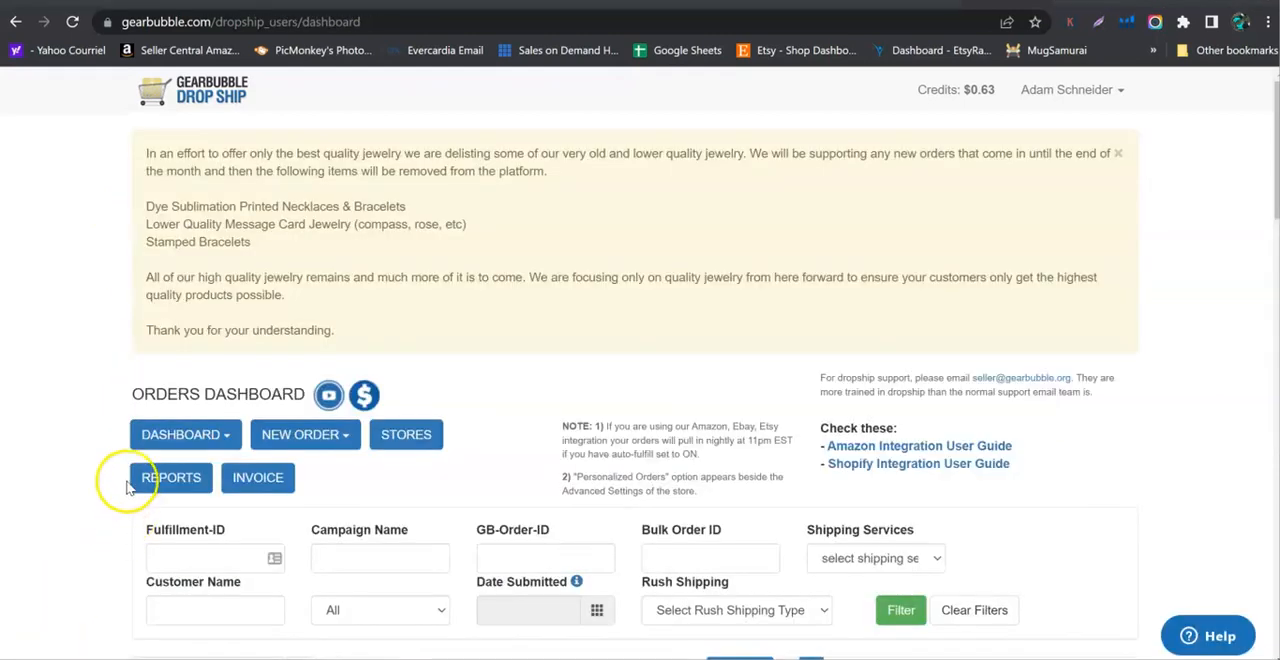
# Review the newest Precious Jewelry order in the orders dashboard and check the account menu options.
pyautogui.scroll(-1, 118, 486)
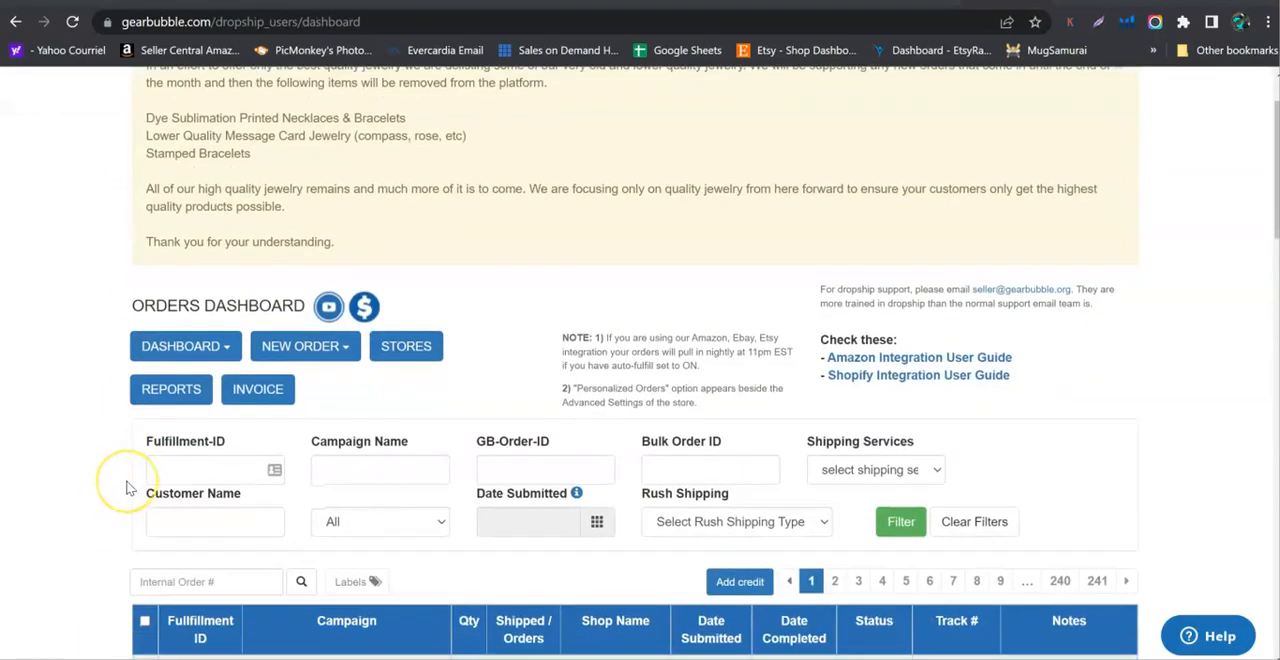
pyautogui.scroll(-1, 127, 488)
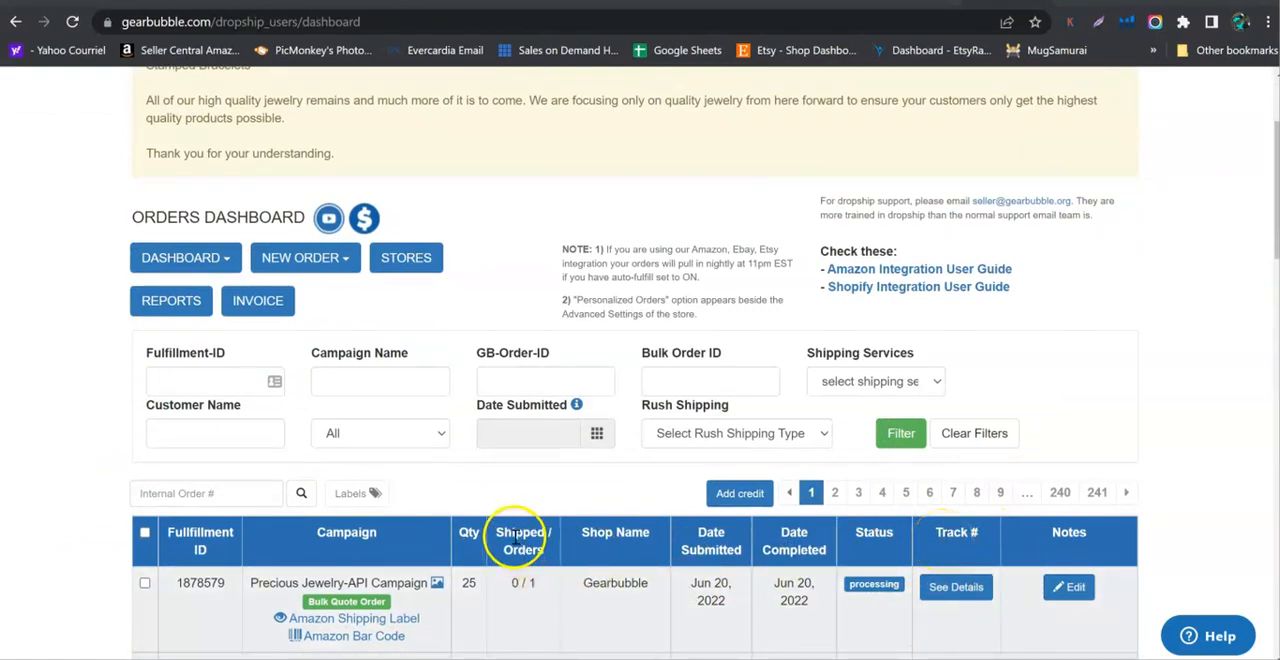
pyautogui.scroll(3, 1063, 457)
pyautogui.click(1068, 90)
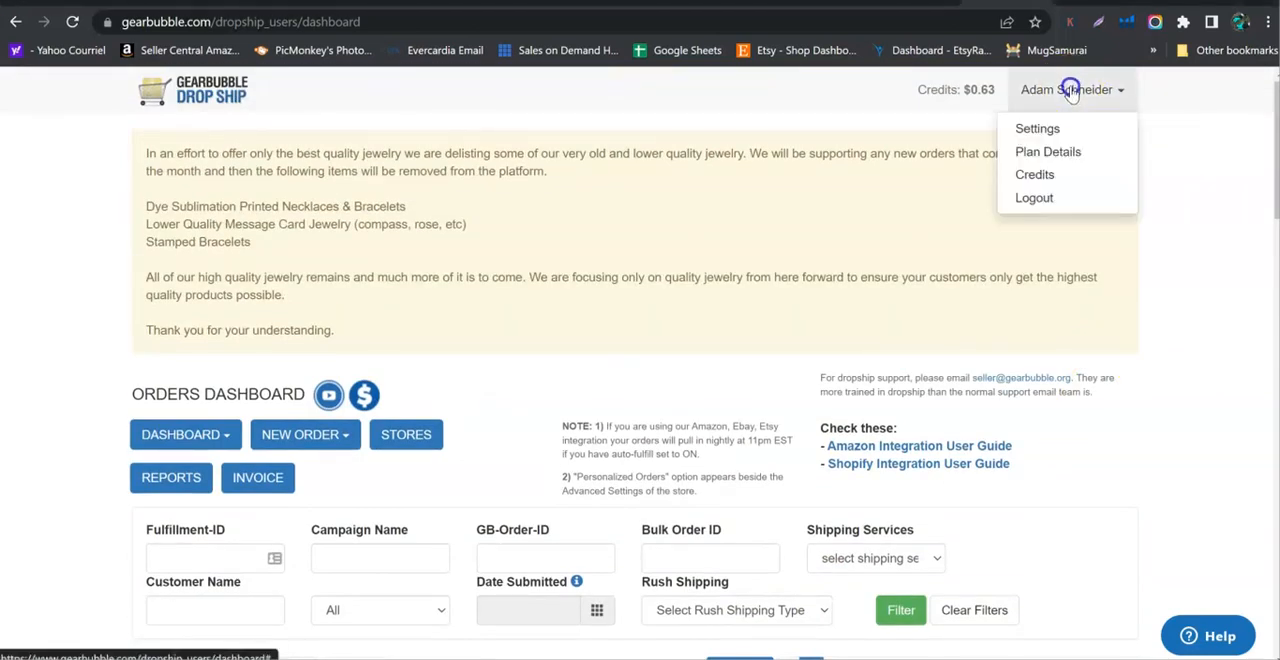
pyautogui.click(1210, 165)
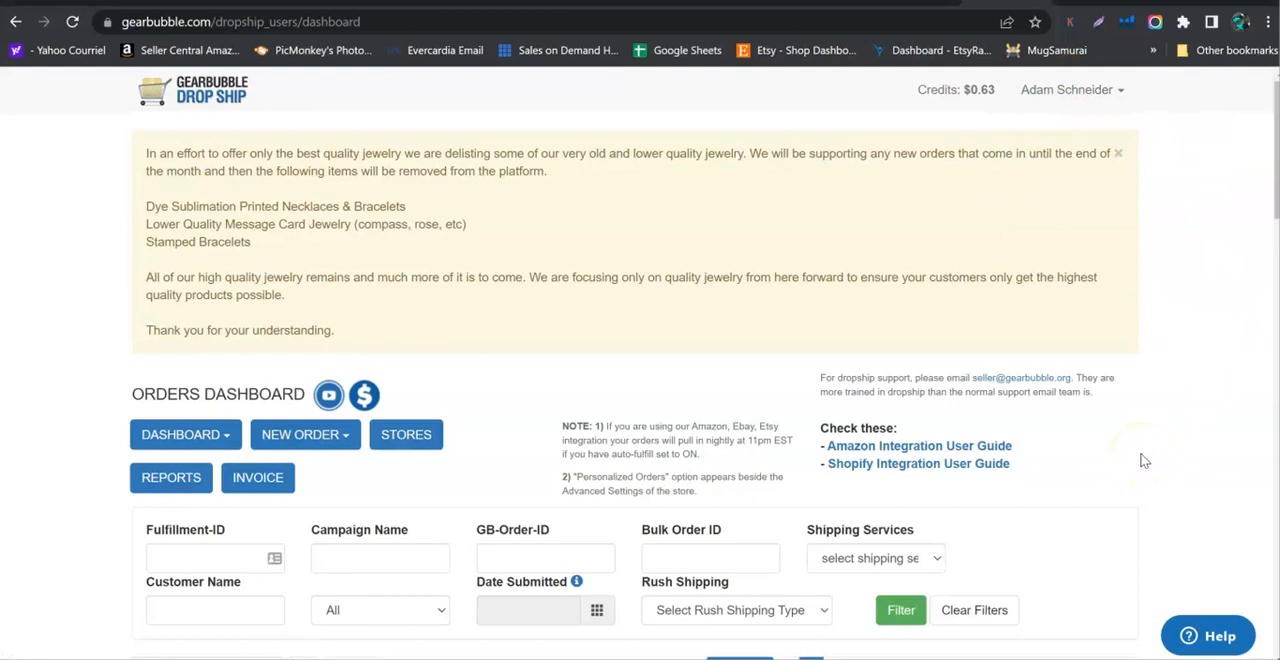
pyautogui.scroll(-3, 1145, 461)
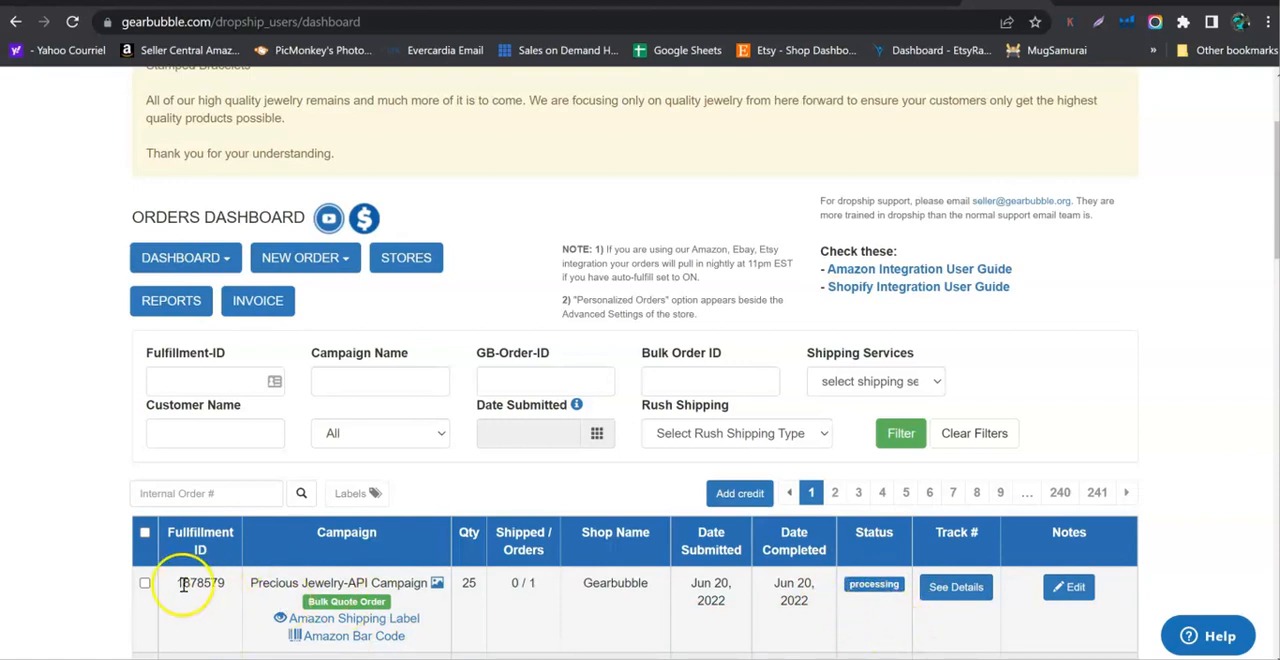
pyautogui.scroll(3, 95, 540)
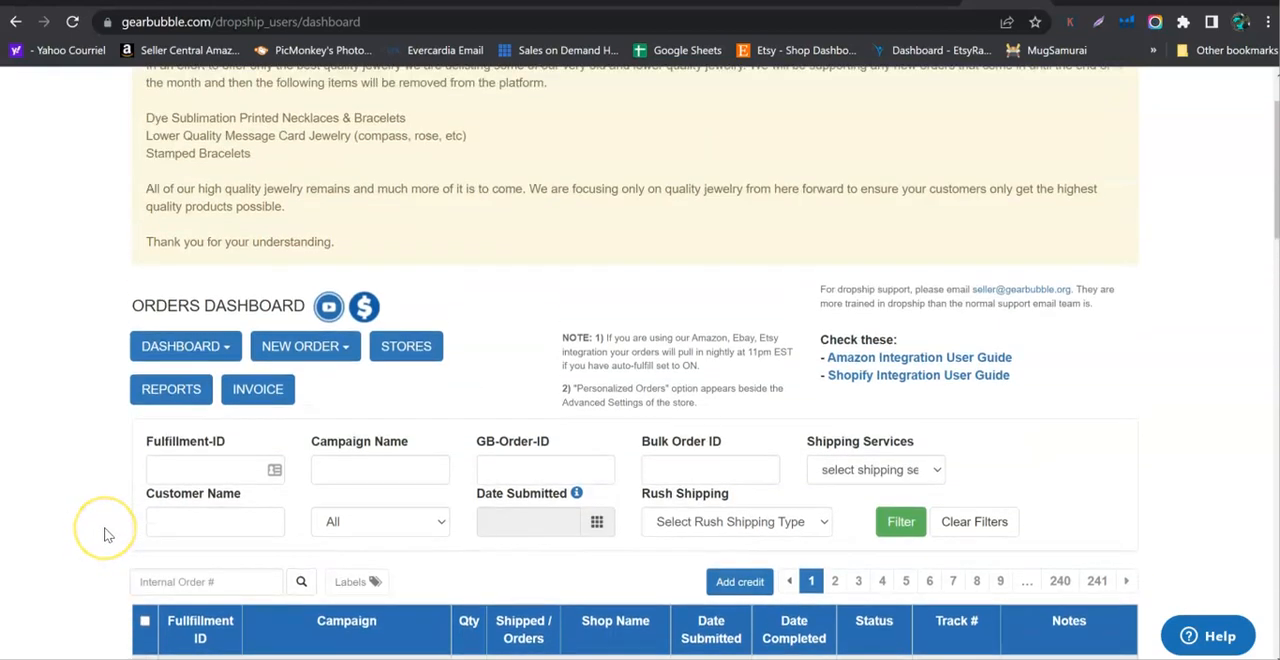